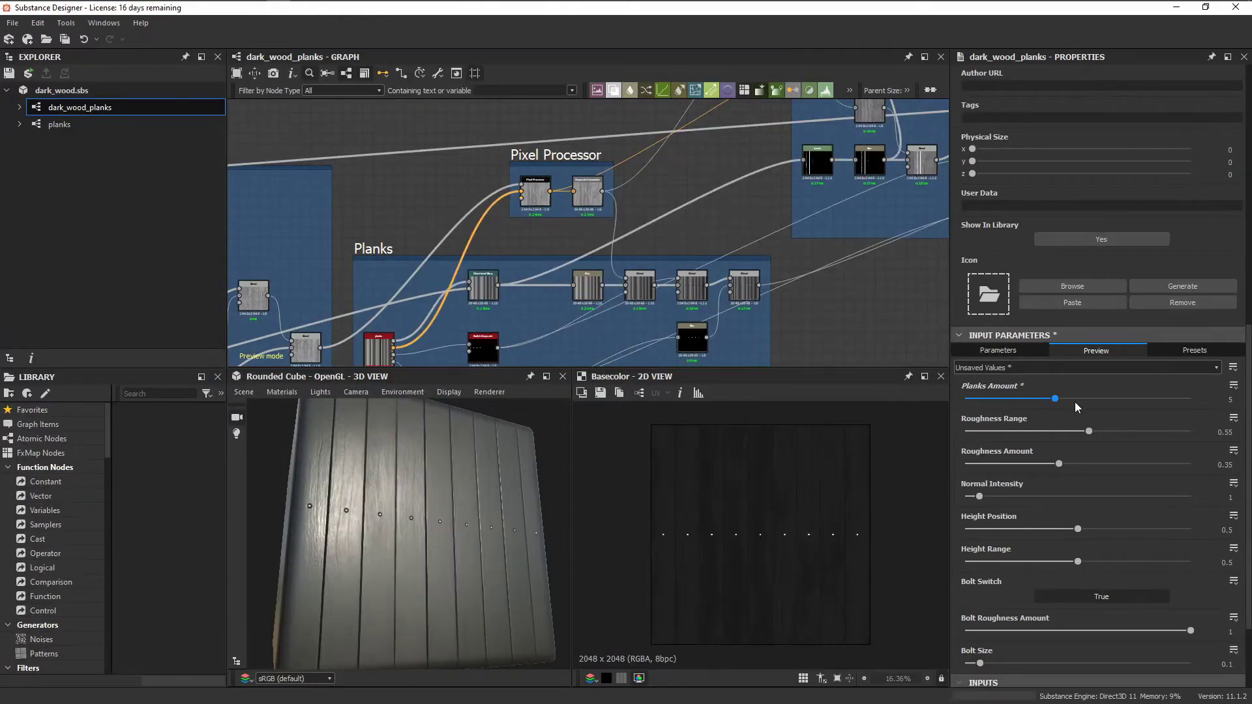
- Increase Planks Amount from 5 to 6 in the Substance Player Parameters panel
drag(1075, 401, 1098, 399)
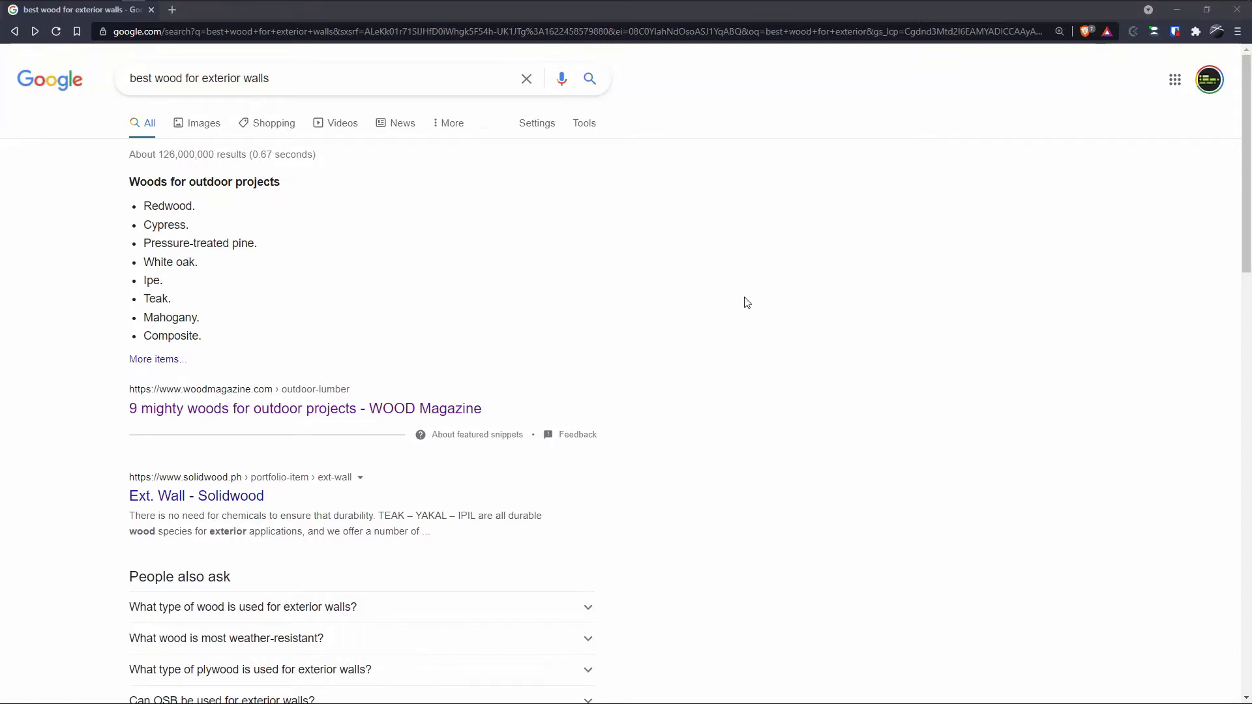
- Scroll down through the Google results for 'best wood for exterior walls'
scroll(601, 293, down, 8)
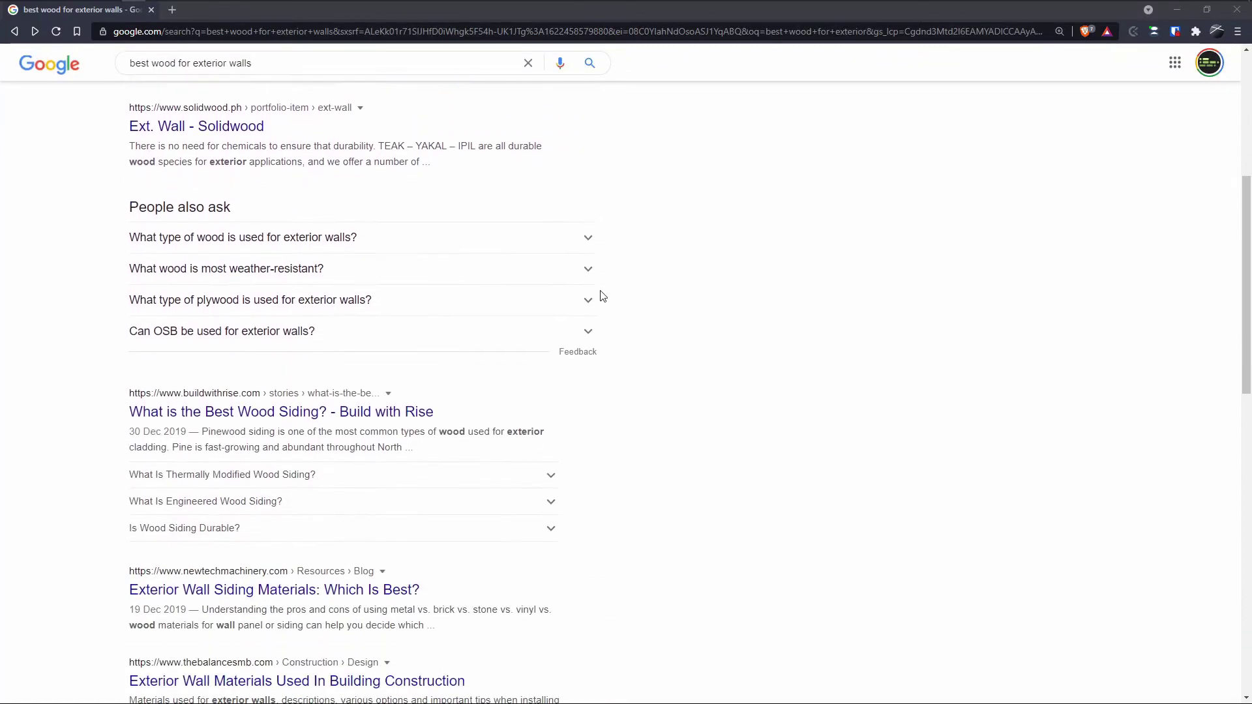
scroll(603, 296, down, 5)
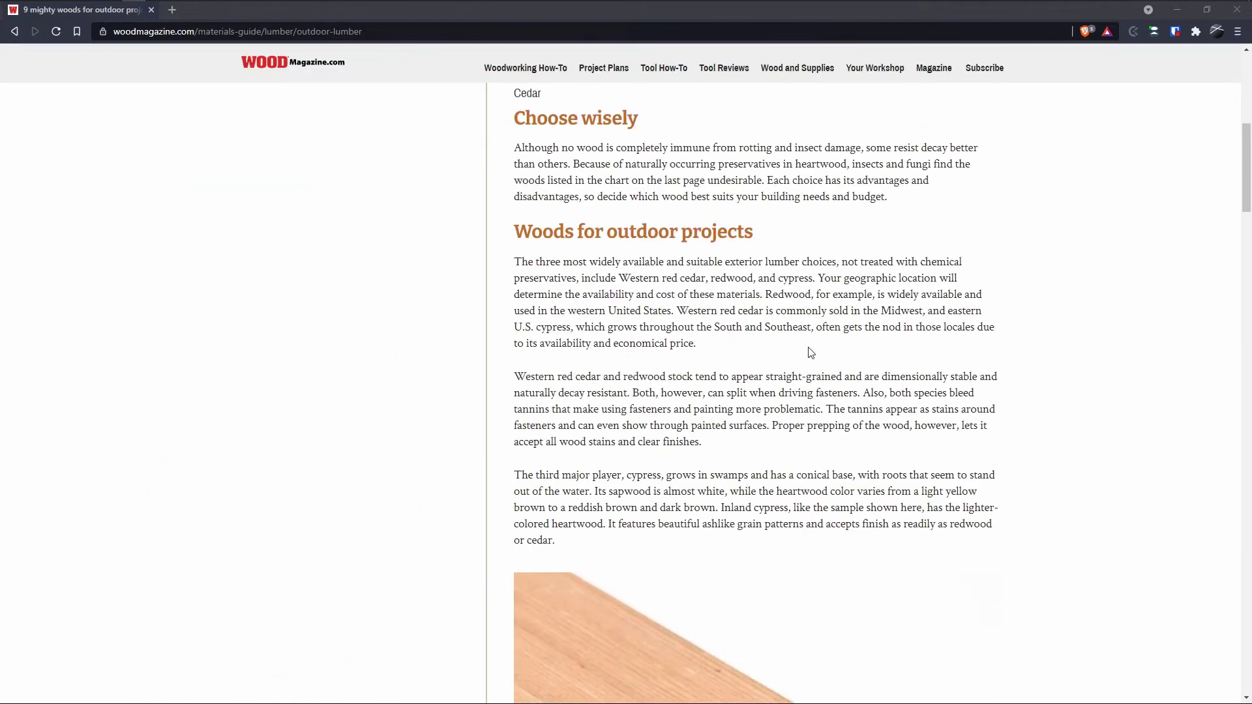
- Scroll through the WOOD Magazine '9 mighty woods for outdoor projects' article
scroll(808, 347, down, 9)
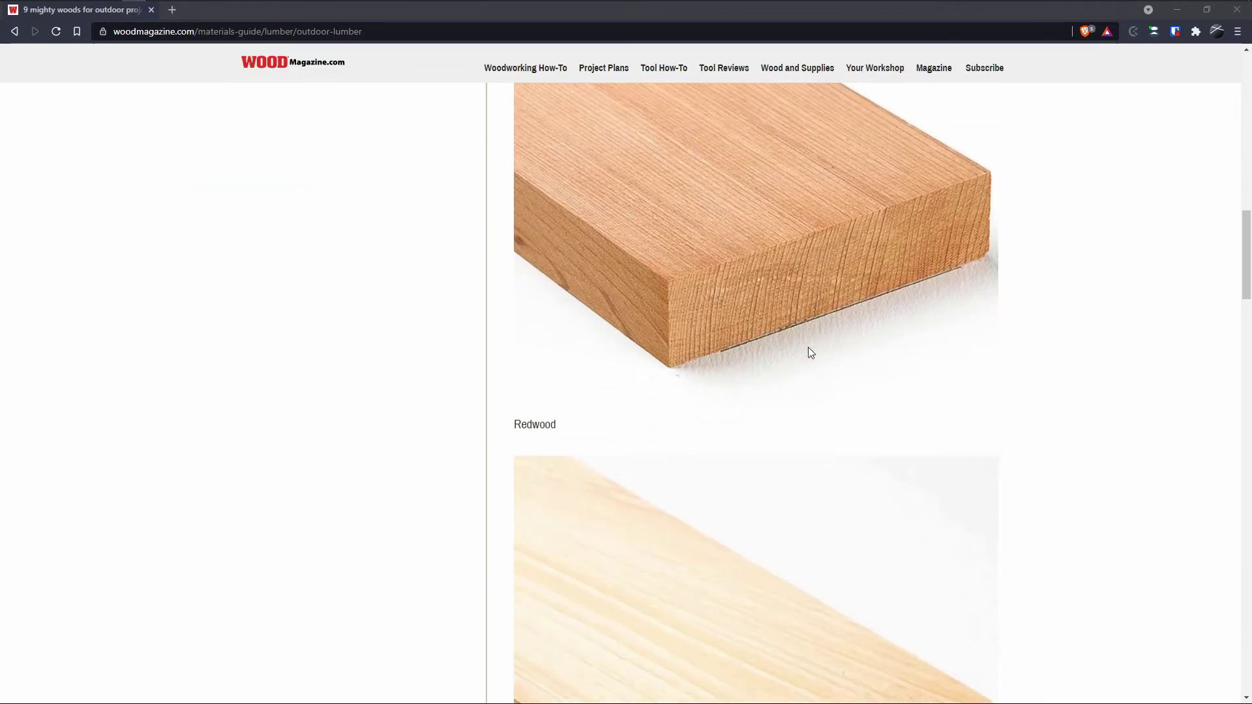
scroll(808, 347, down, 10)
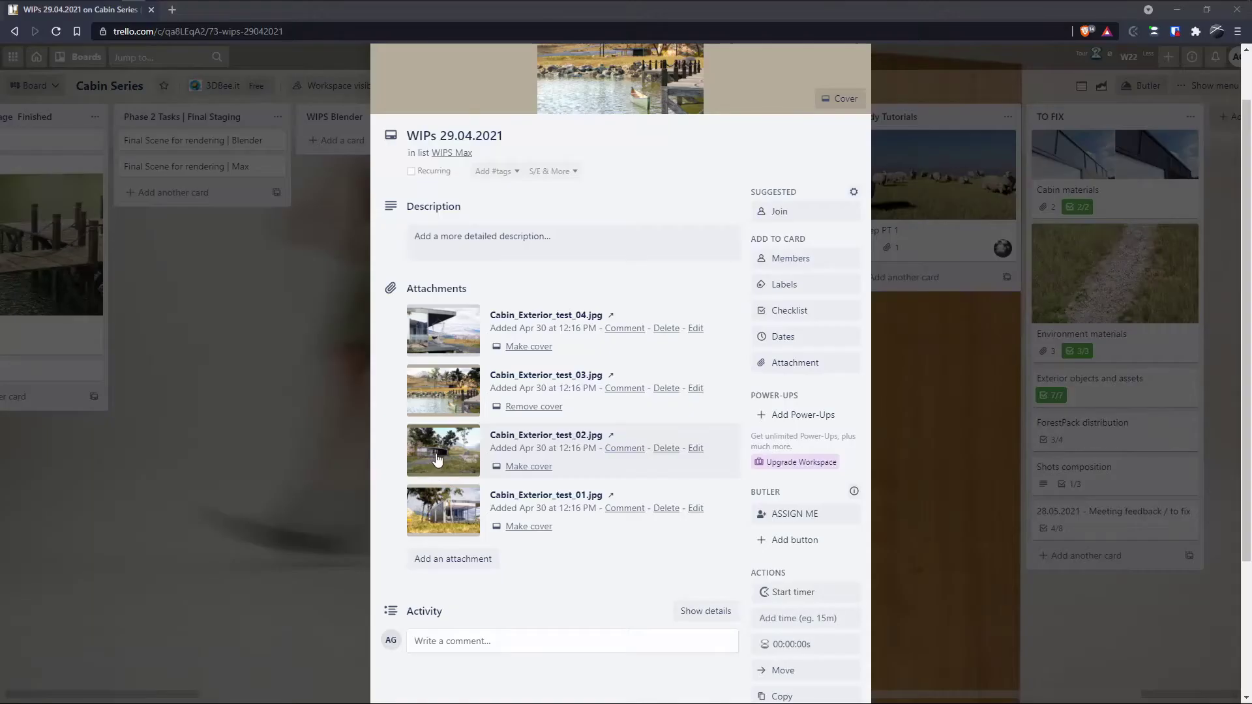
- View the Cabin_Exterior_test_02.jpg attachment, then Cabin_Exterior_test_01.jpg, on the Trello card
click(483, 450)
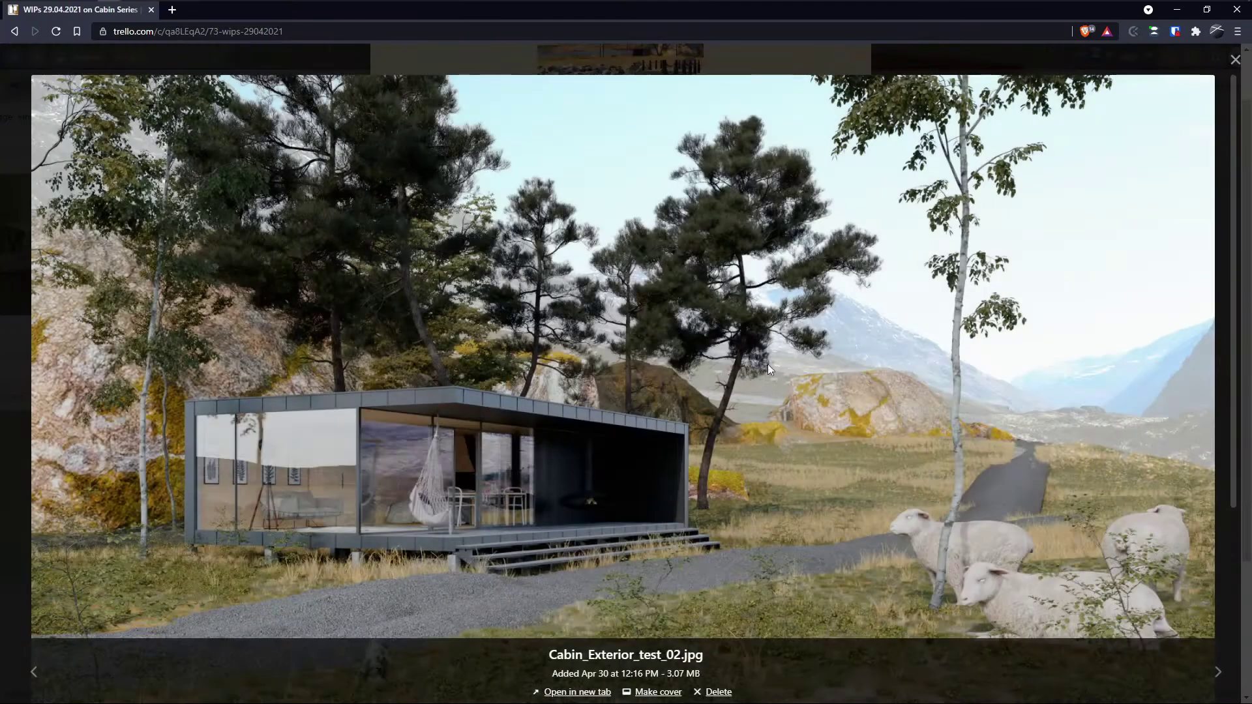
scroll(745, 327, down, 3)
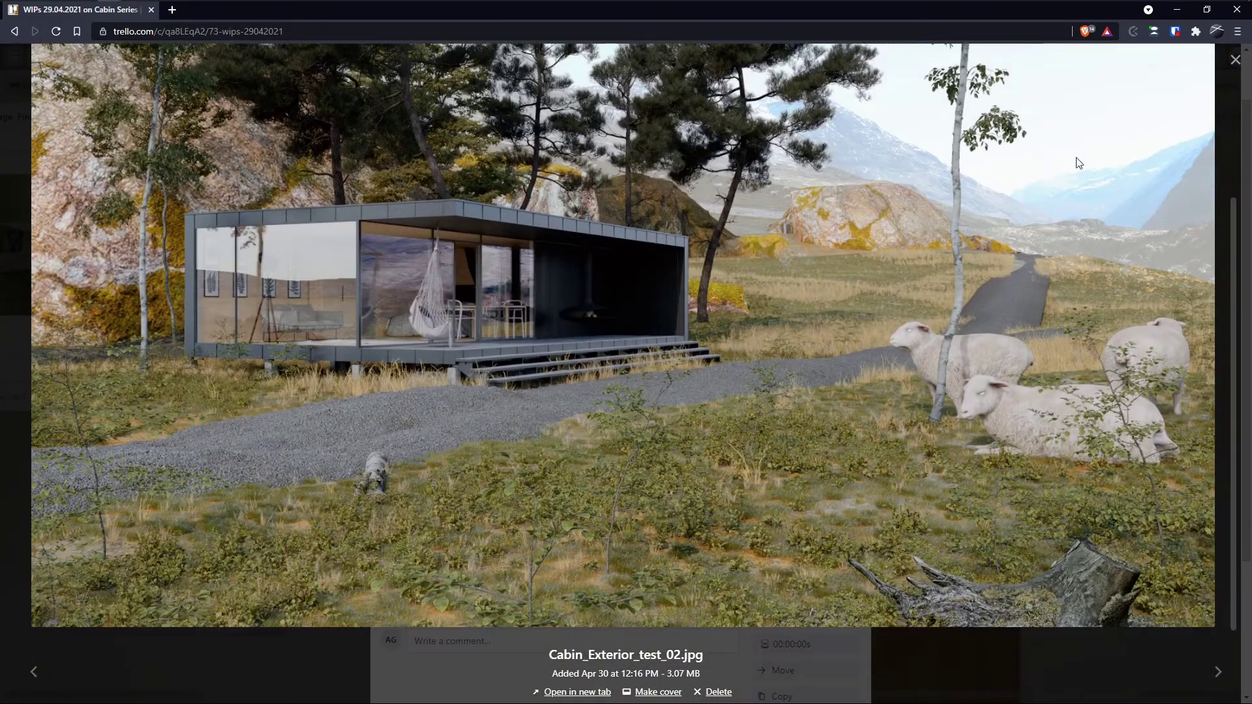
click(1237, 65)
click(461, 512)
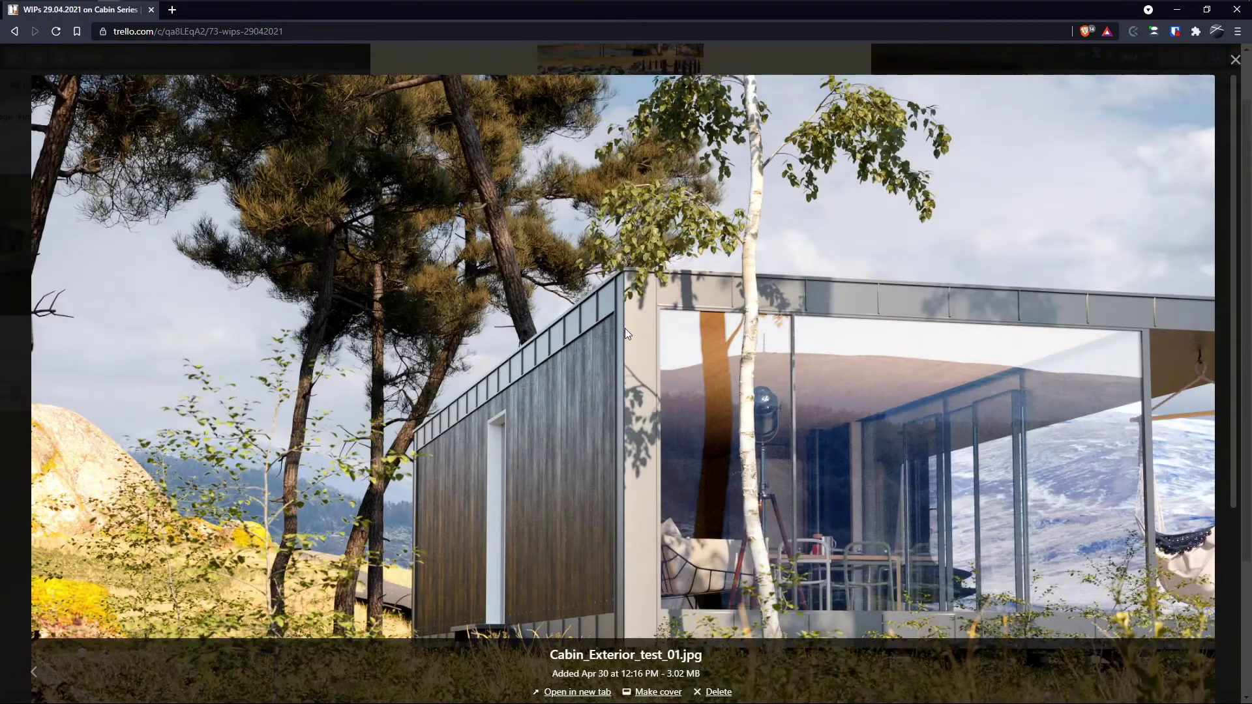
scroll(684, 259, down, 3)
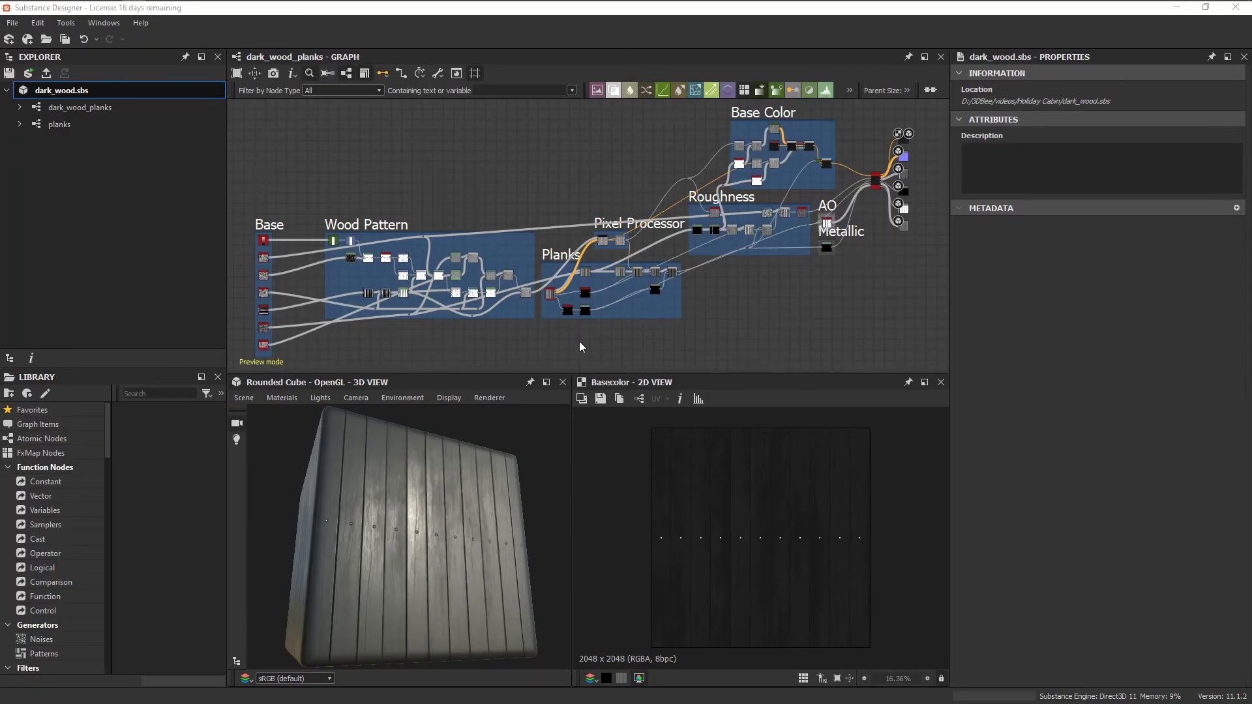
scroll(450, 331, up, 8)
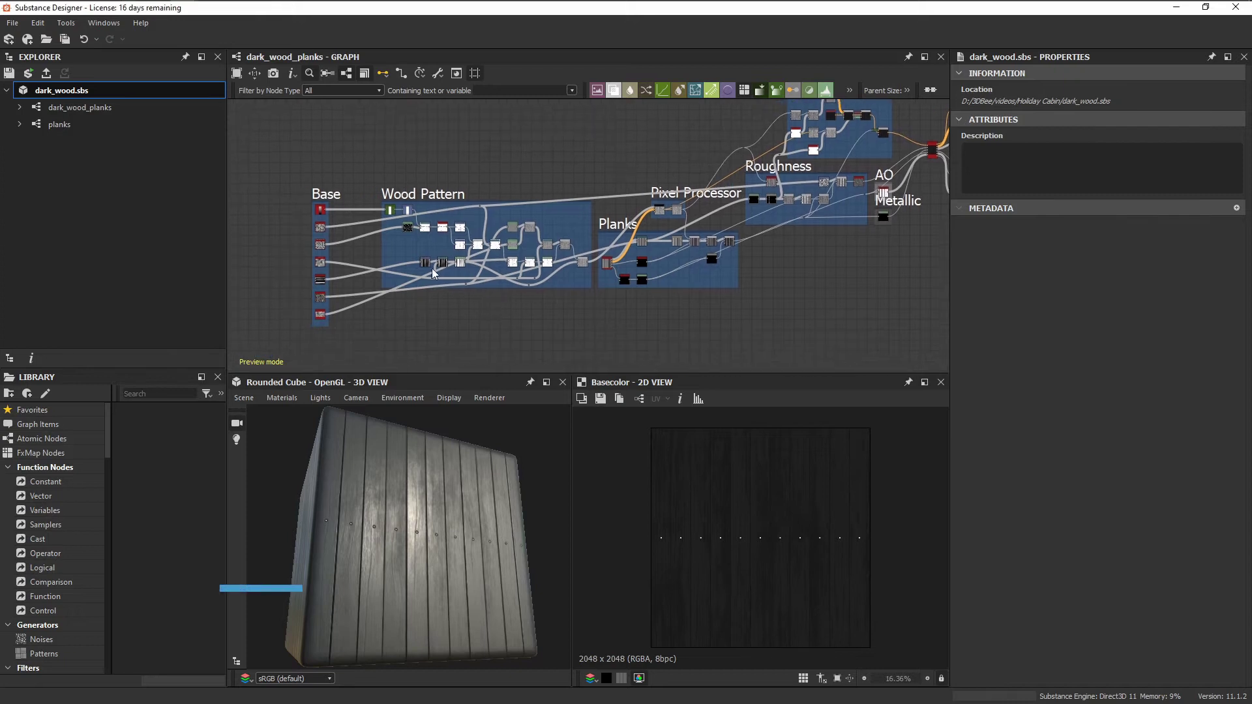
scroll(649, 253, down, 3)
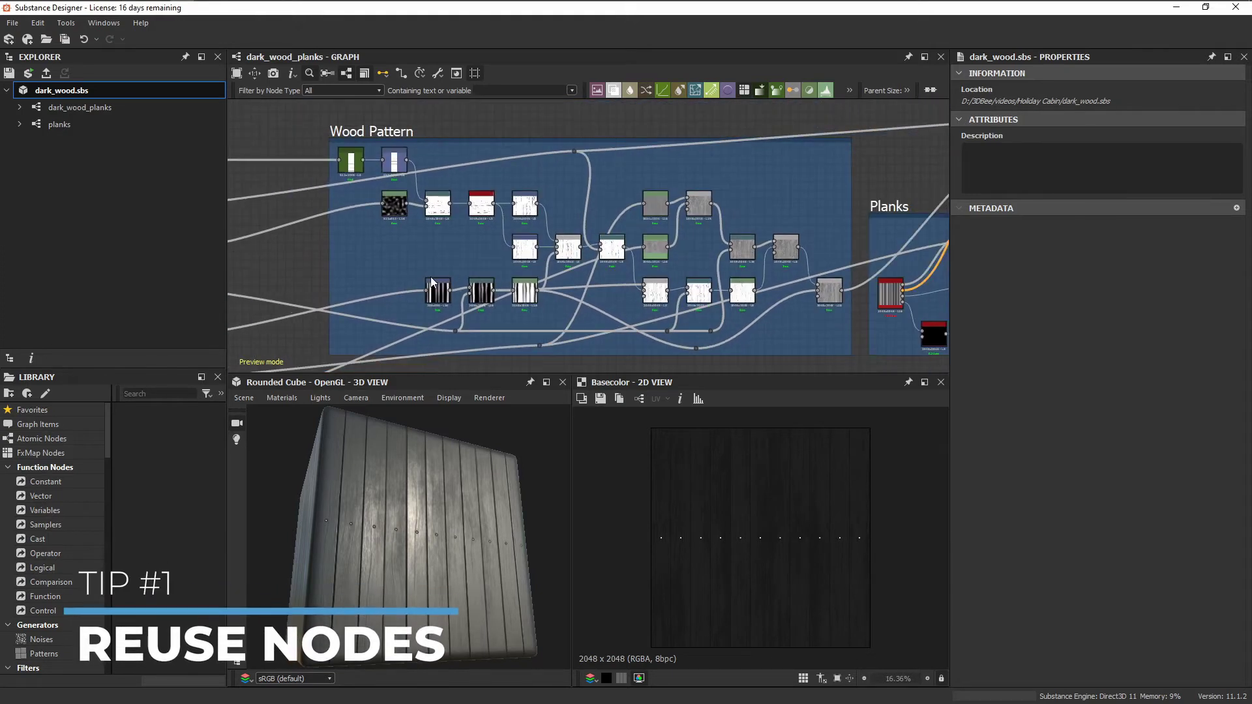
middle_drag(738, 268, 814, 253)
scroll(606, 262, up, 1)
scroll(606, 262, down, 2)
scroll(600, 273, up, 1)
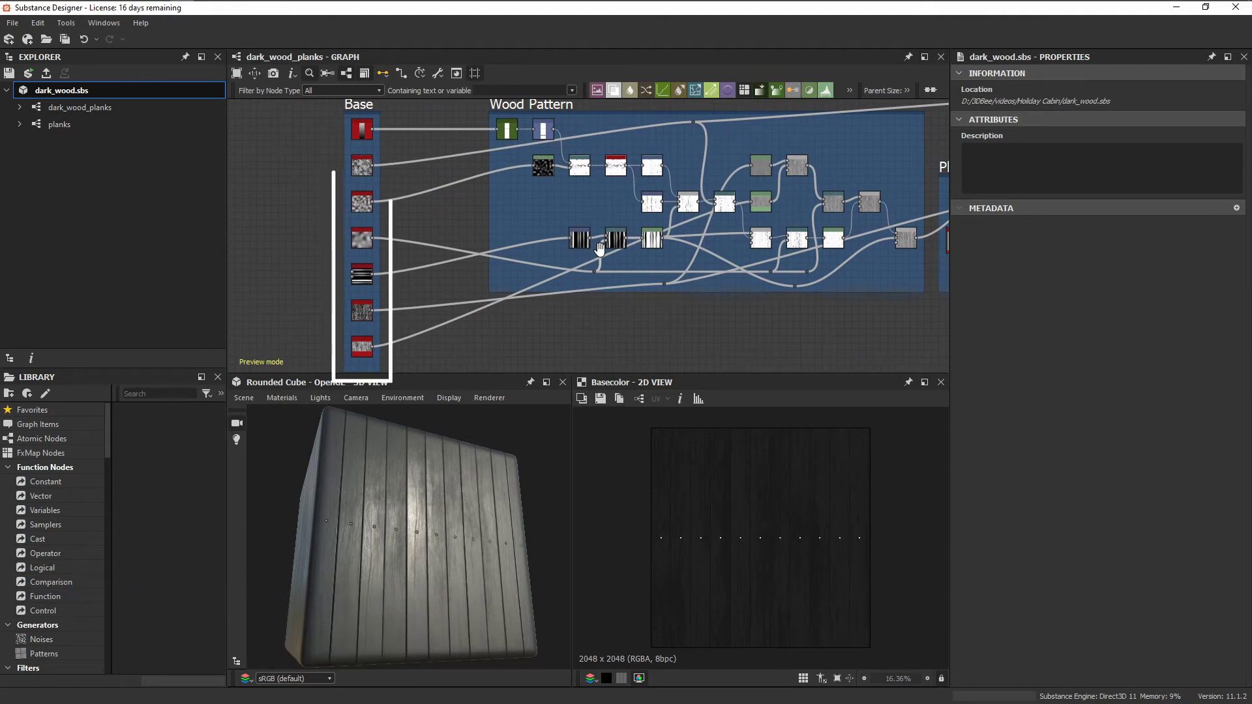
middle_drag(600, 248, 568, 250)
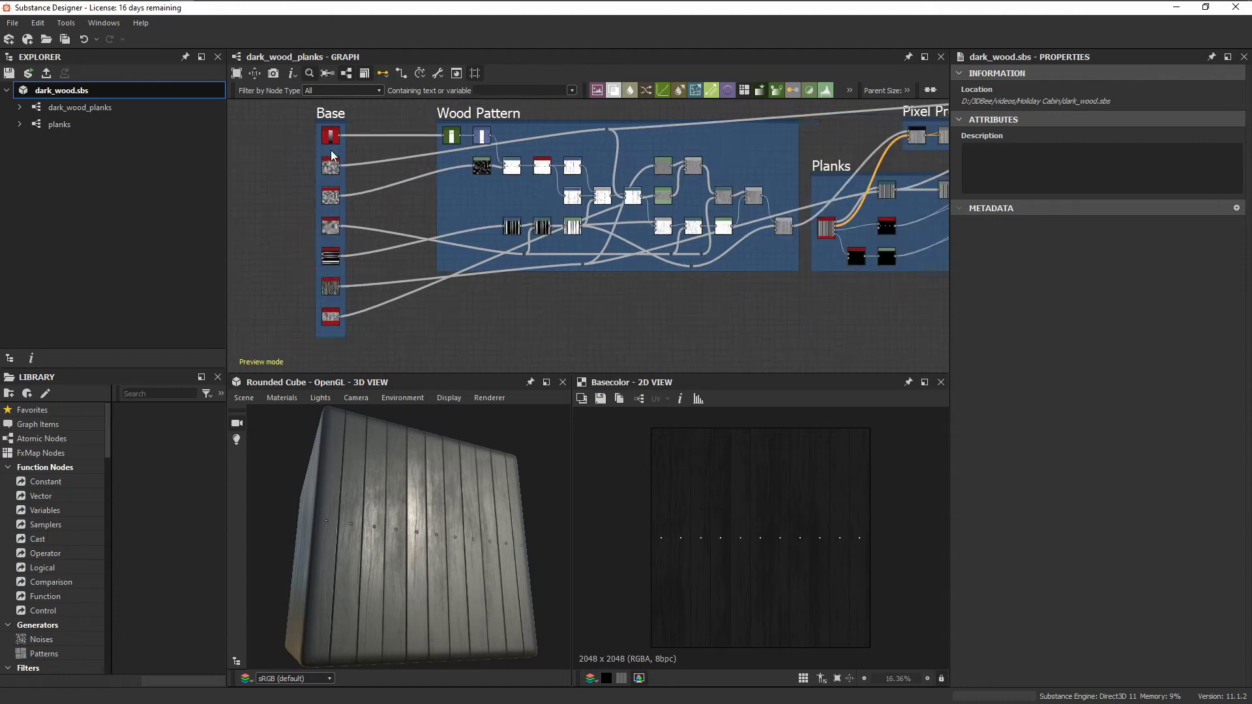
scroll(332, 159, up, 1)
middle_drag(346, 167, 427, 215)
scroll(427, 215, up, 1)
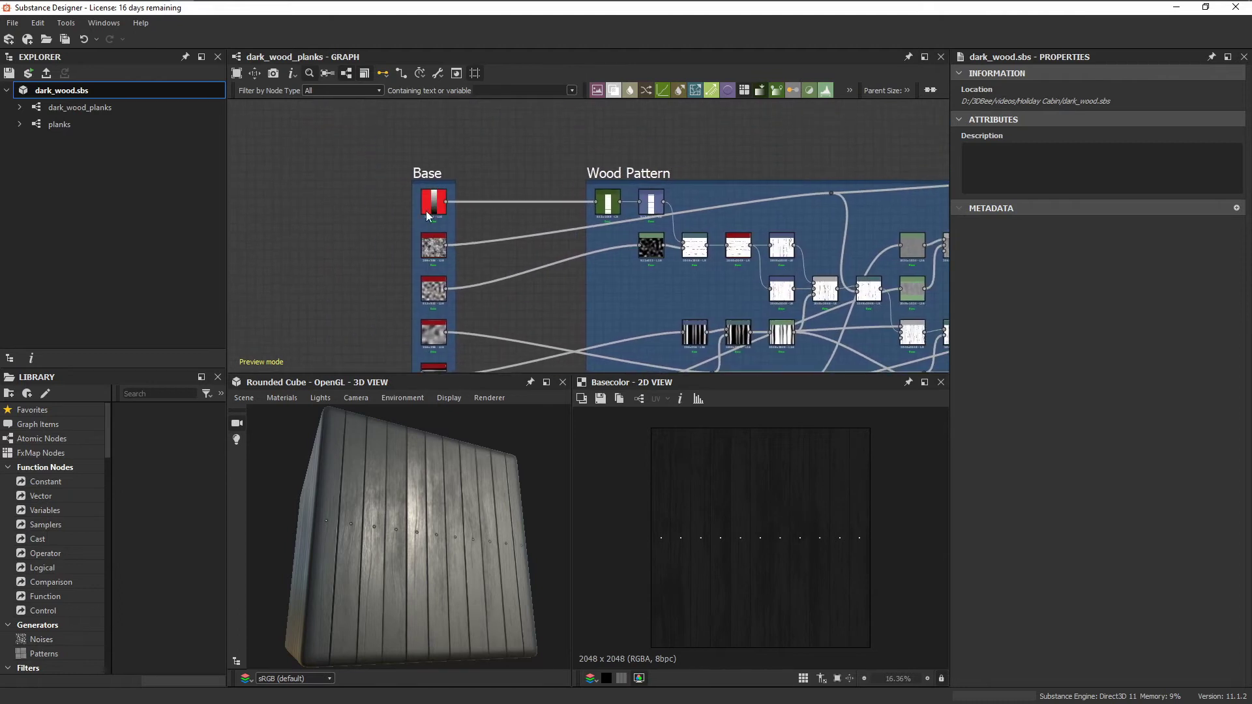
scroll(427, 215, up, 1)
middle_drag(576, 280, 545, 187)
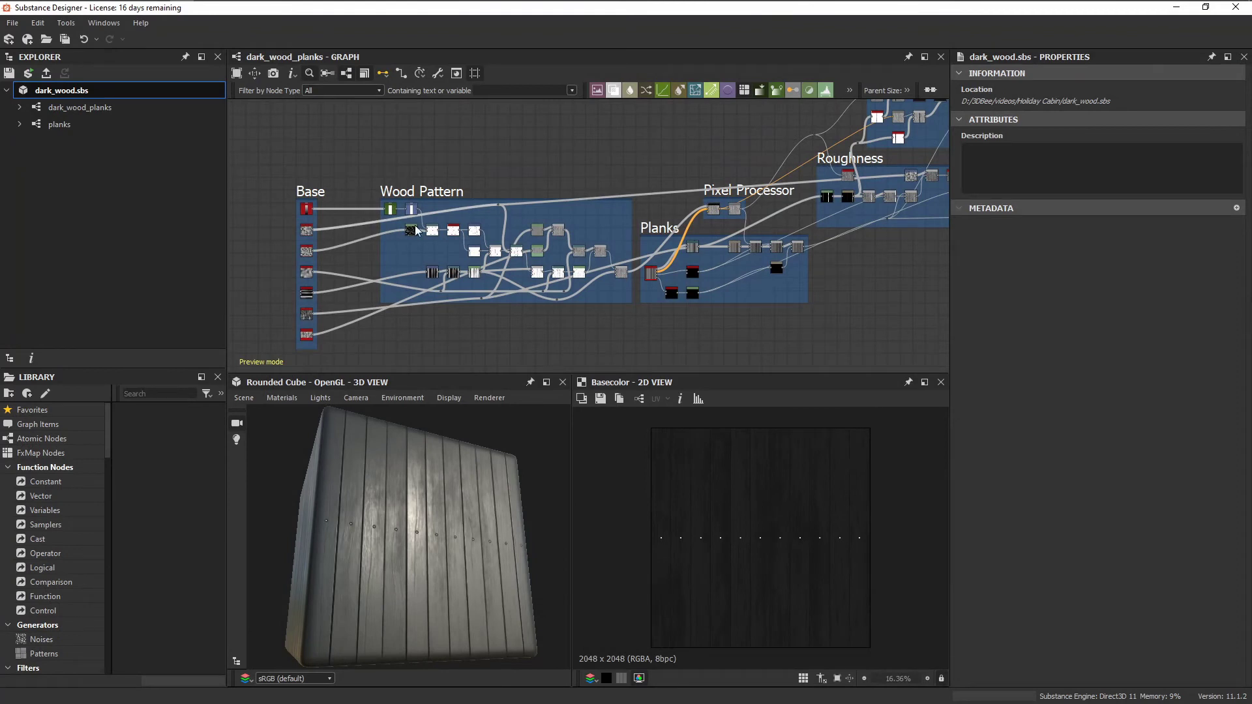
- Add a Dot node on a long link and drag it down to reroute the wire
click(624, 198)
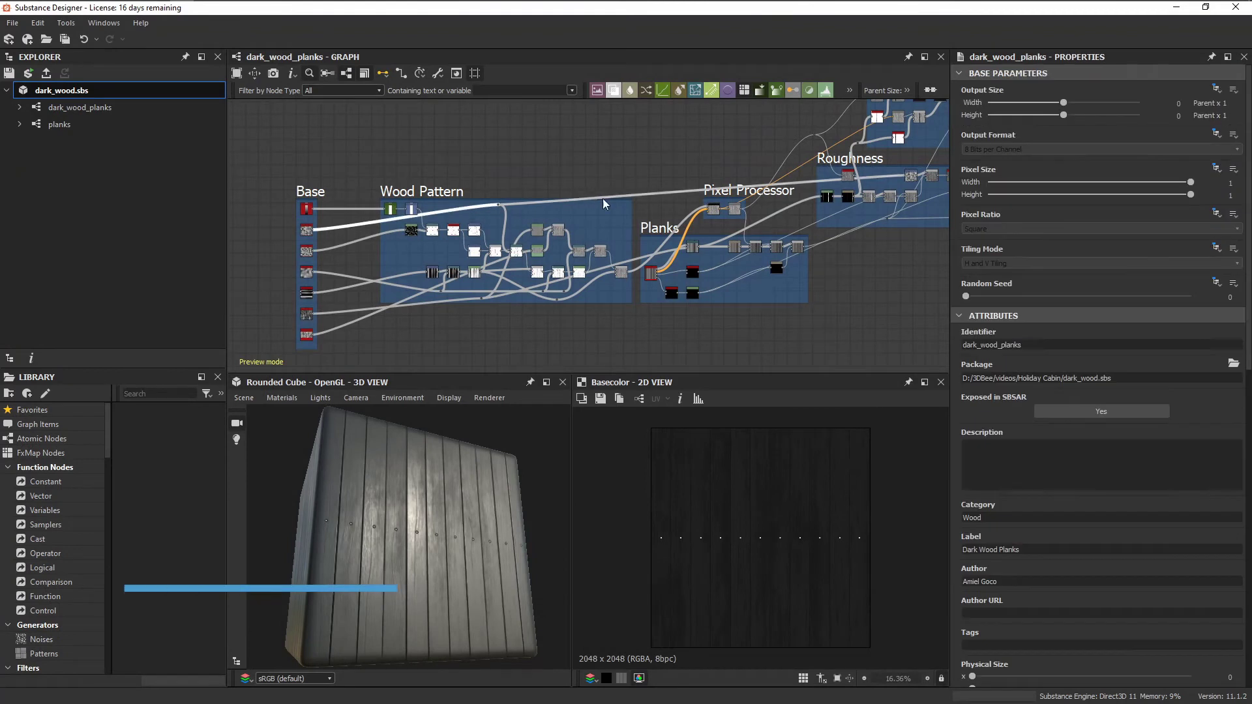
middle_drag(733, 214, 537, 276)
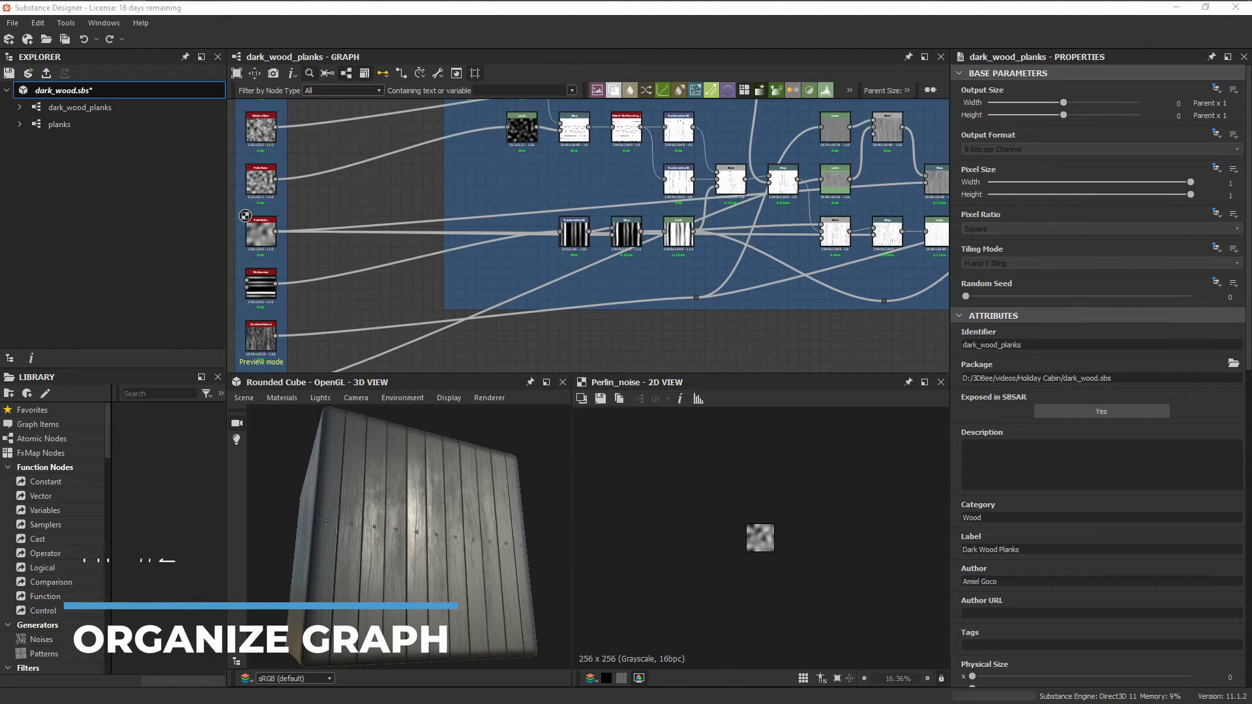
middle_drag(453, 235, 467, 232)
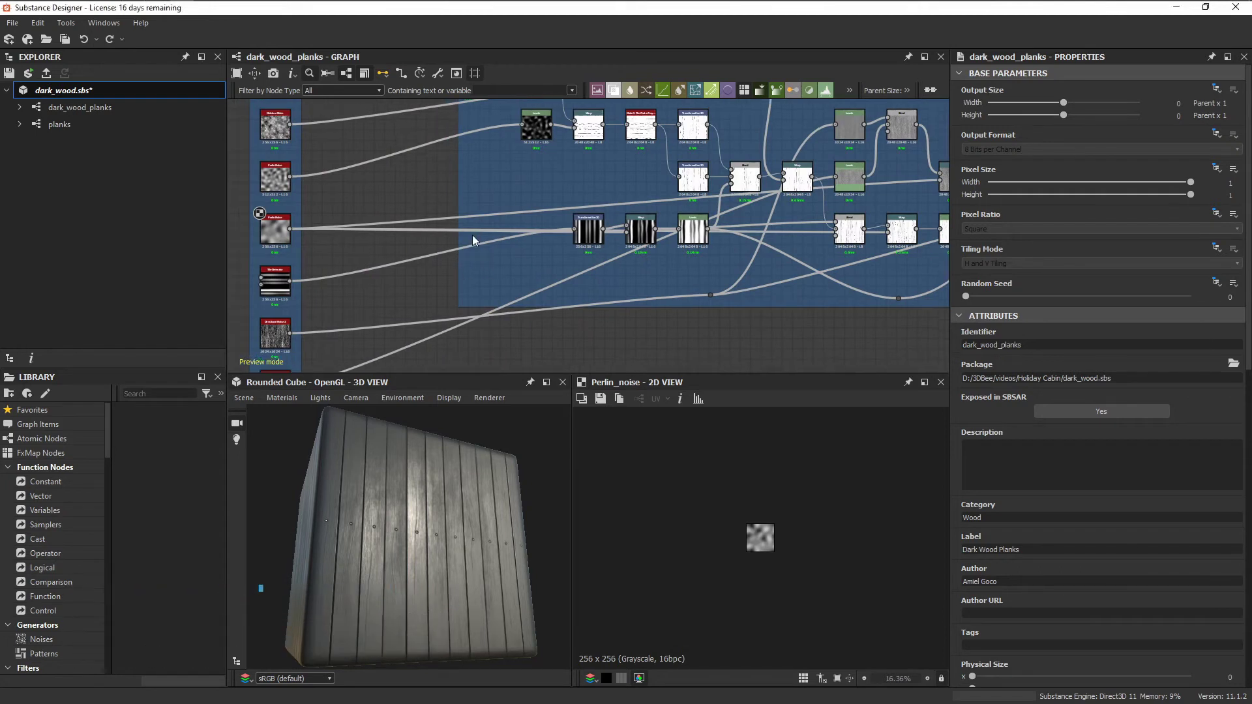
scroll(456, 213, up, 1)
alt+click(455, 215)
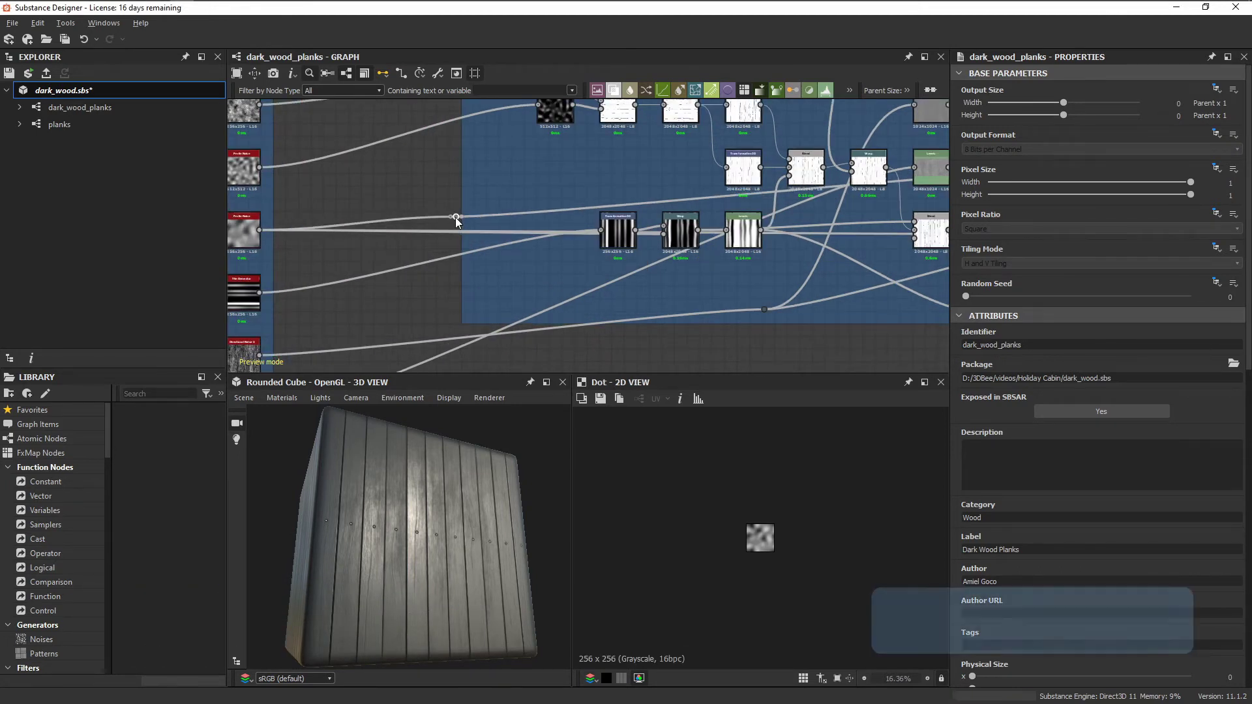
drag(456, 217, 511, 296)
- Insert another reroute dot further along the crossing links
middle_drag(511, 296, 356, 276)
middle_drag(643, 256, 549, 249)
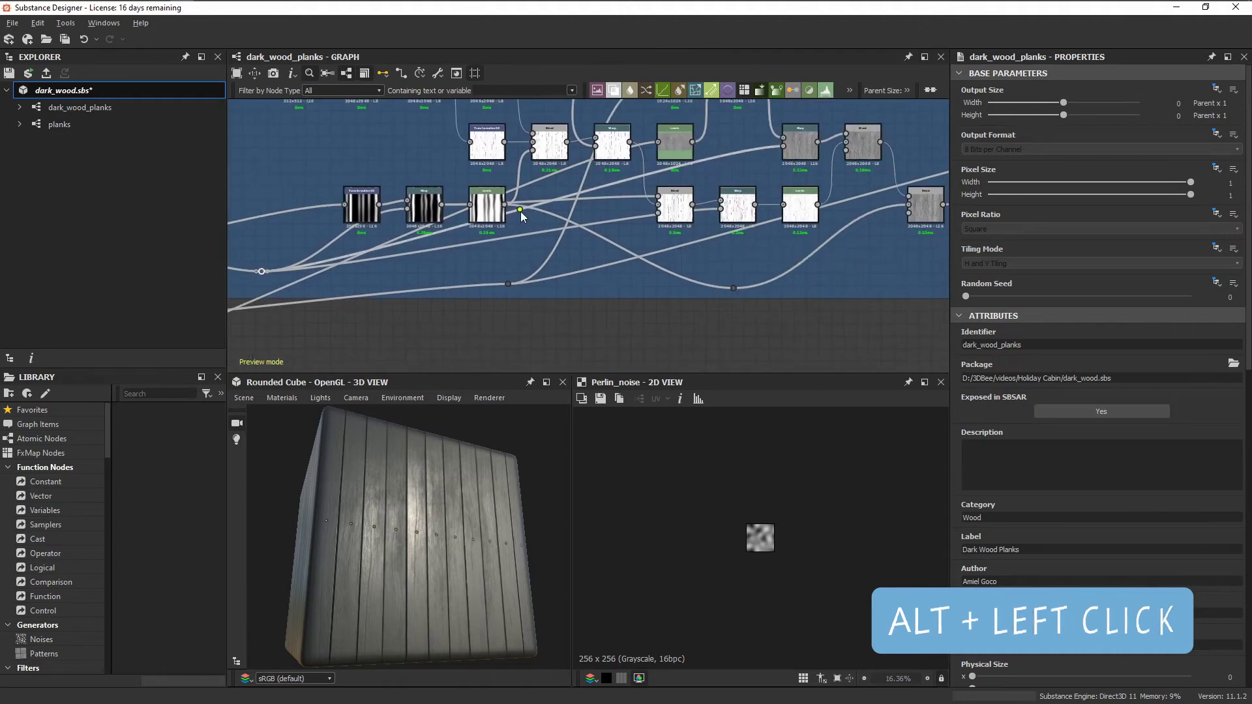
key(space)
key(Escape)
alt+click(575, 255)
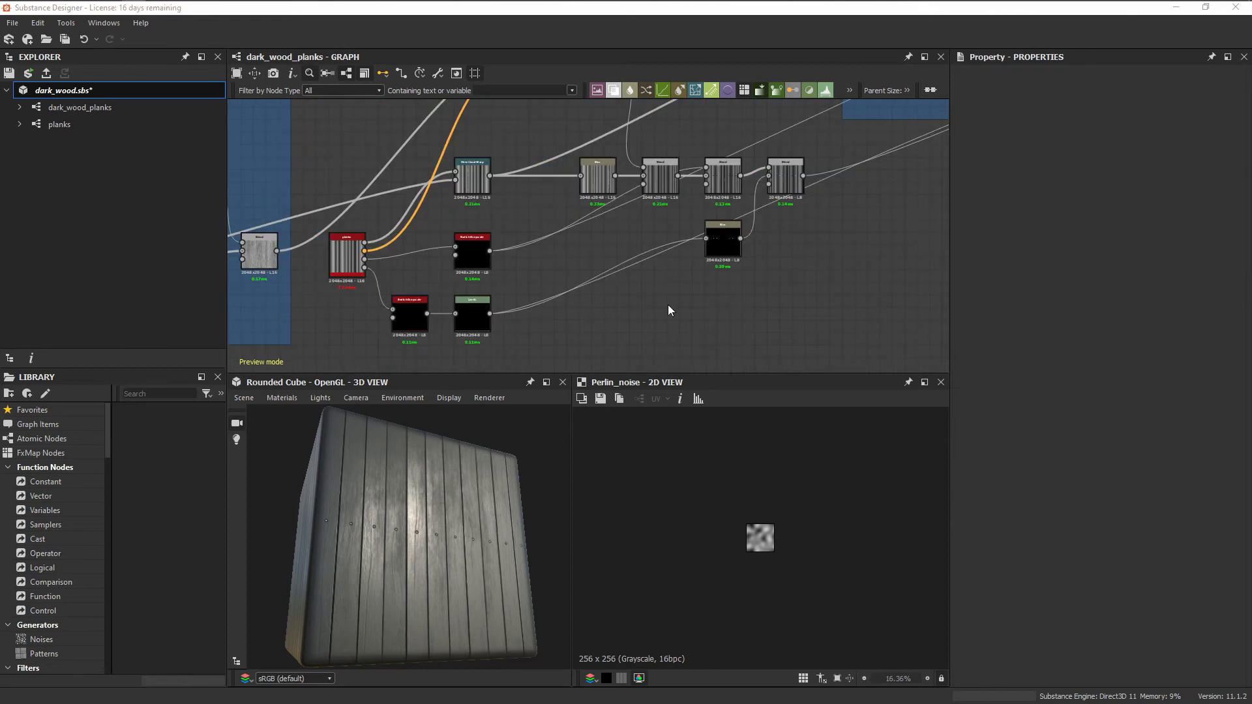
- Wrap the plank nodes in a Frame titled Planks and save dark_wood.sbs
middle_drag(669, 304, 661, 304)
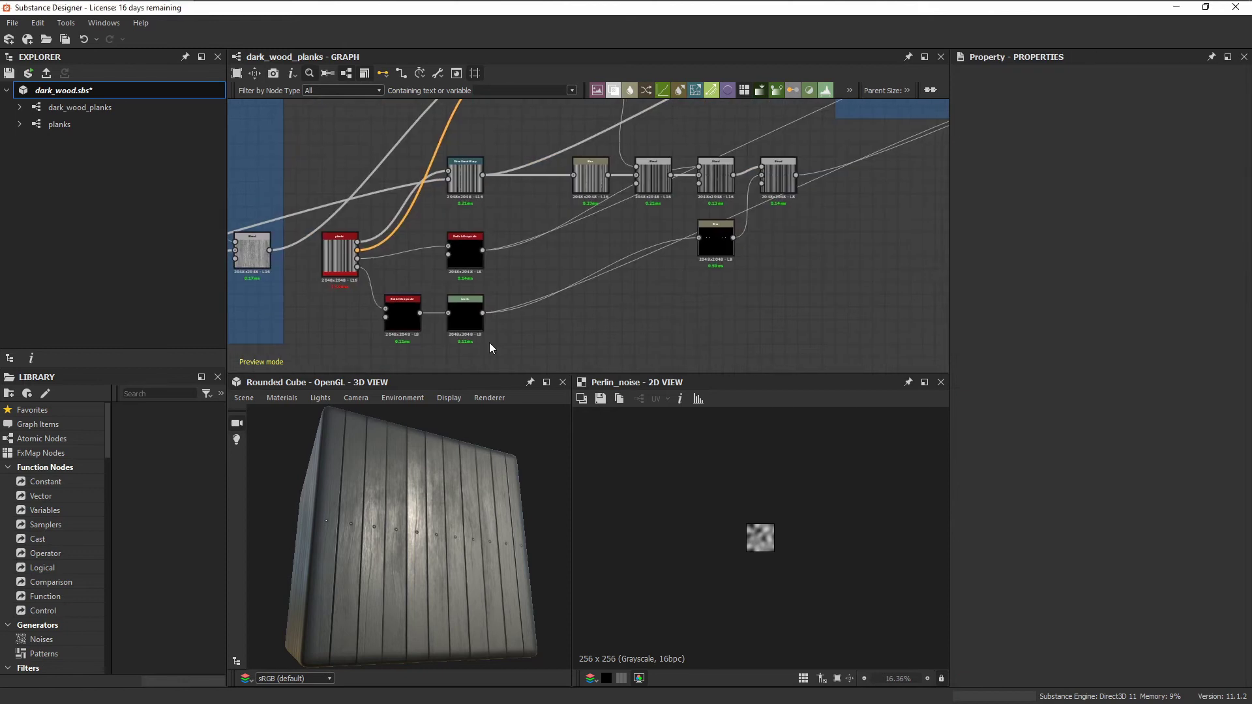
key(space)
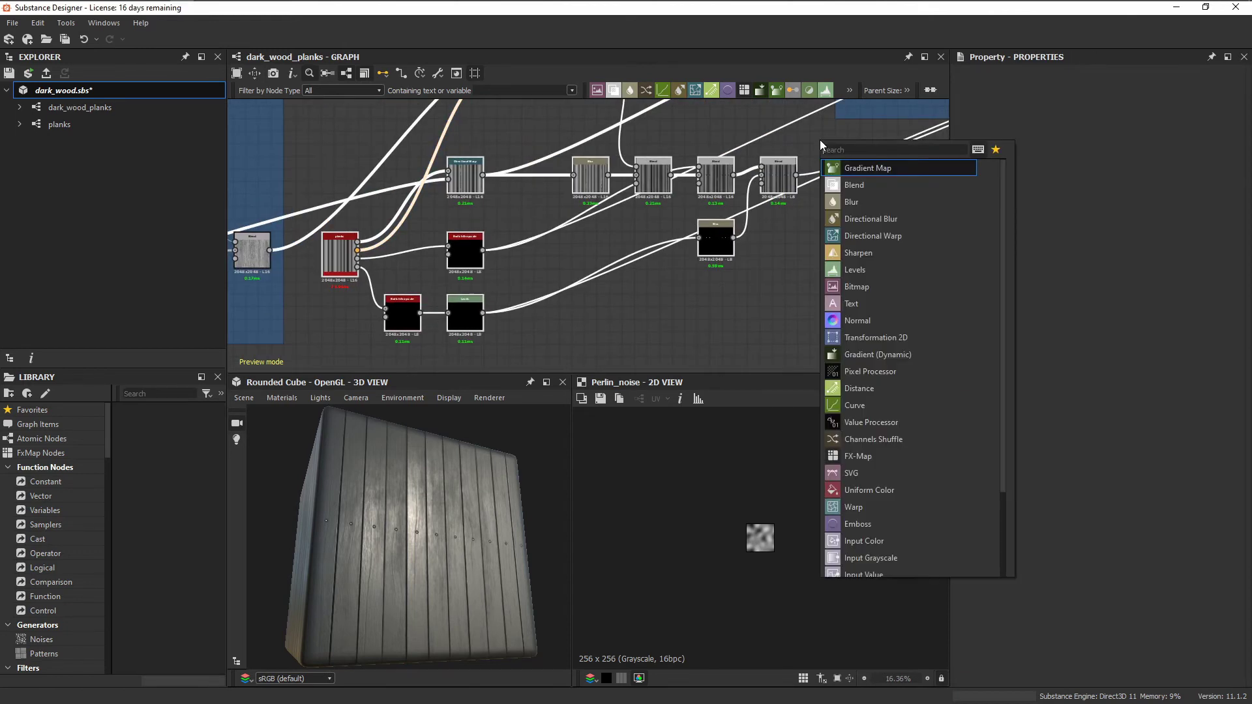
text(frame)
click(875, 167)
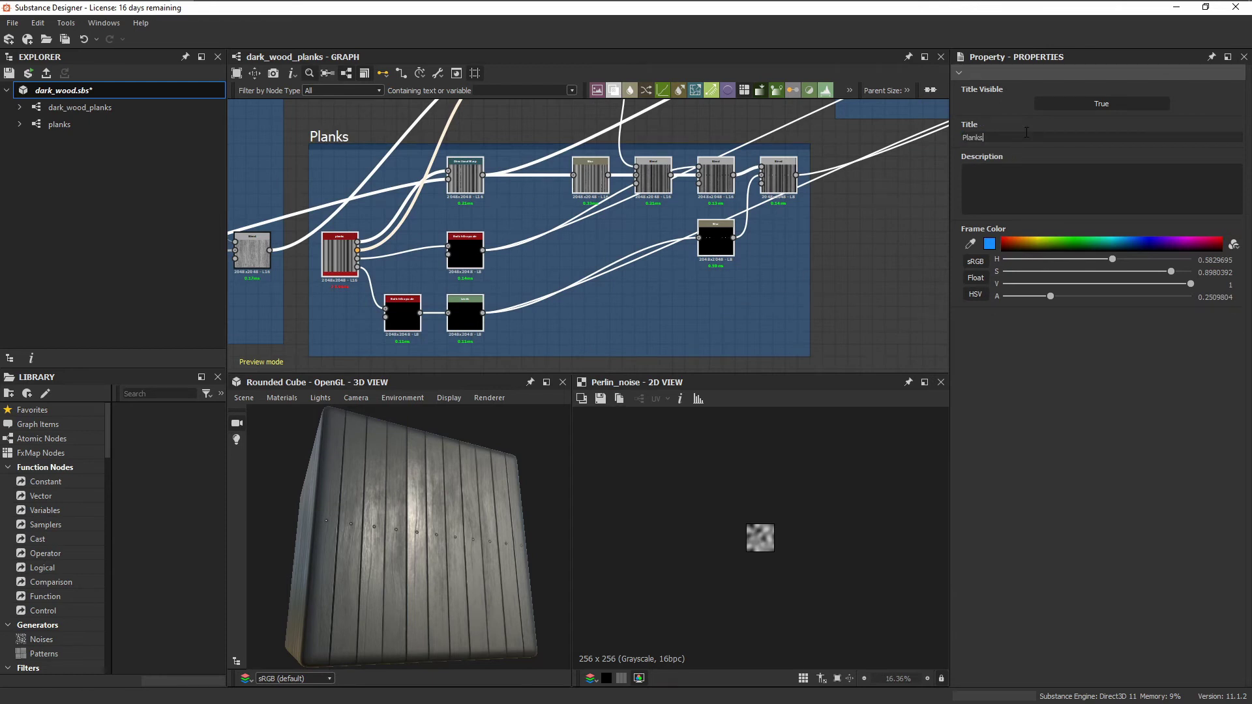
middle_drag(833, 258, 852, 259)
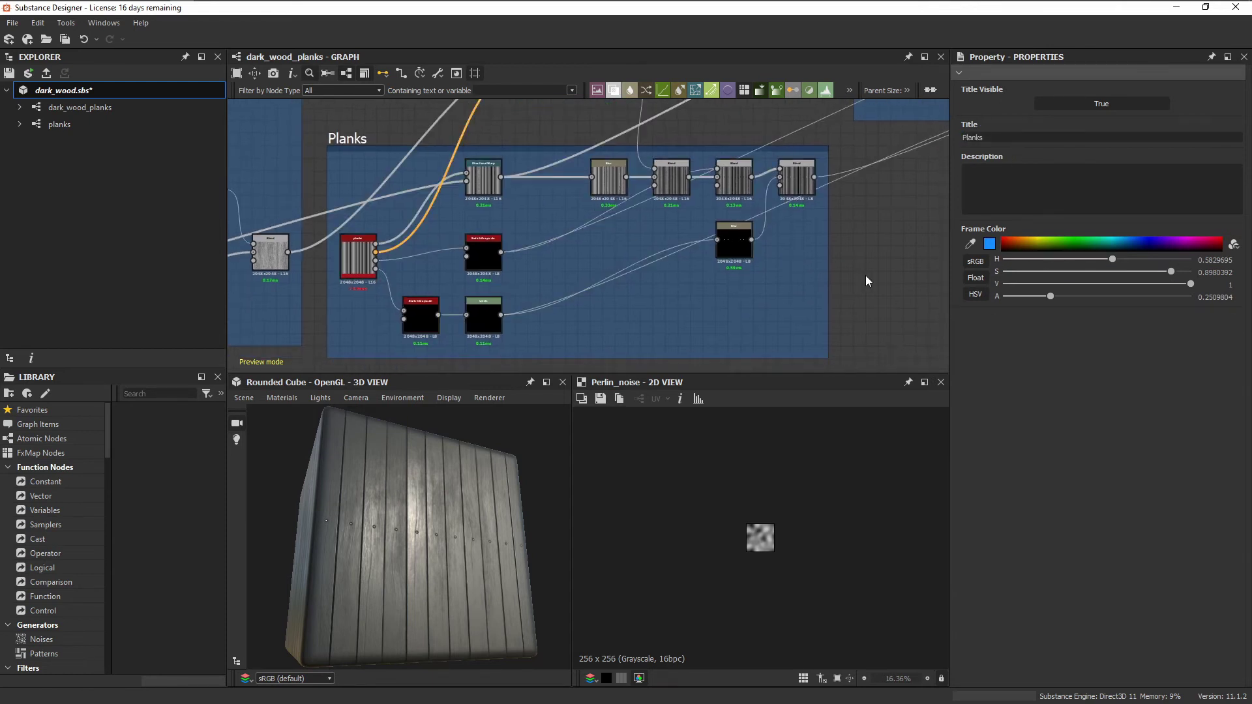
key(ctrl+s)
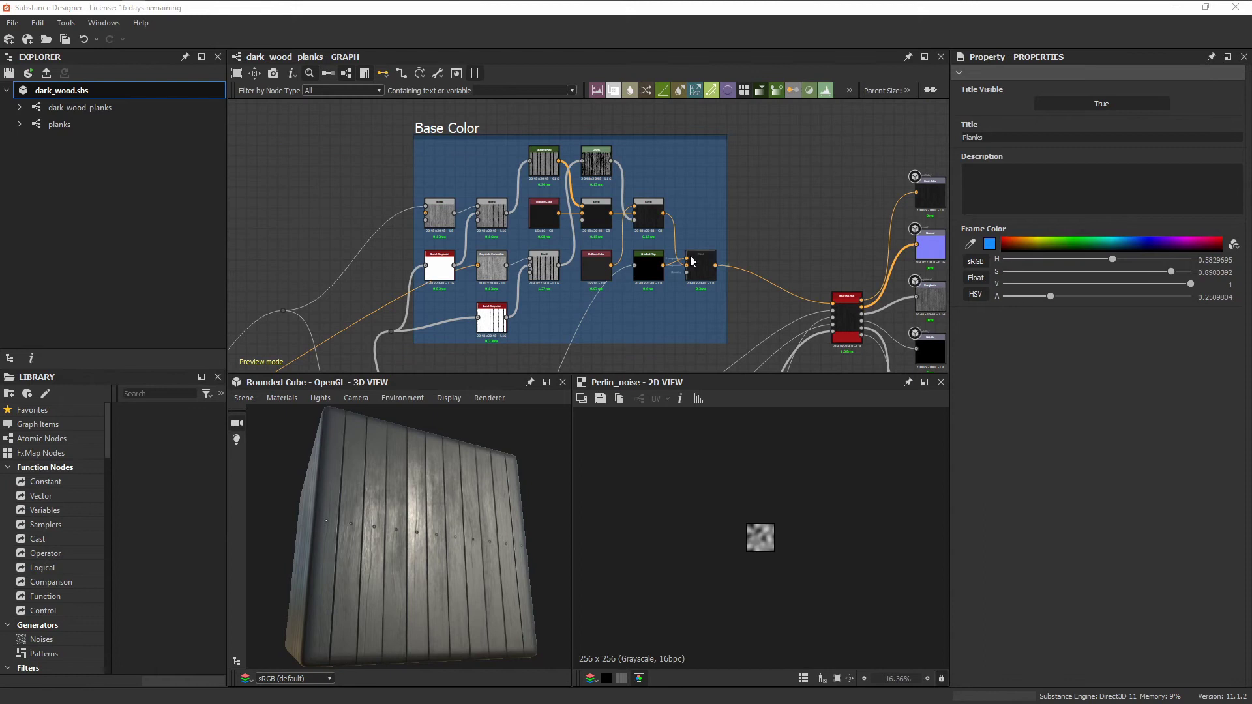
- Collapse the Gradient Map node in the Base Color frame to a minimized box
scroll(730, 243, up, 2)
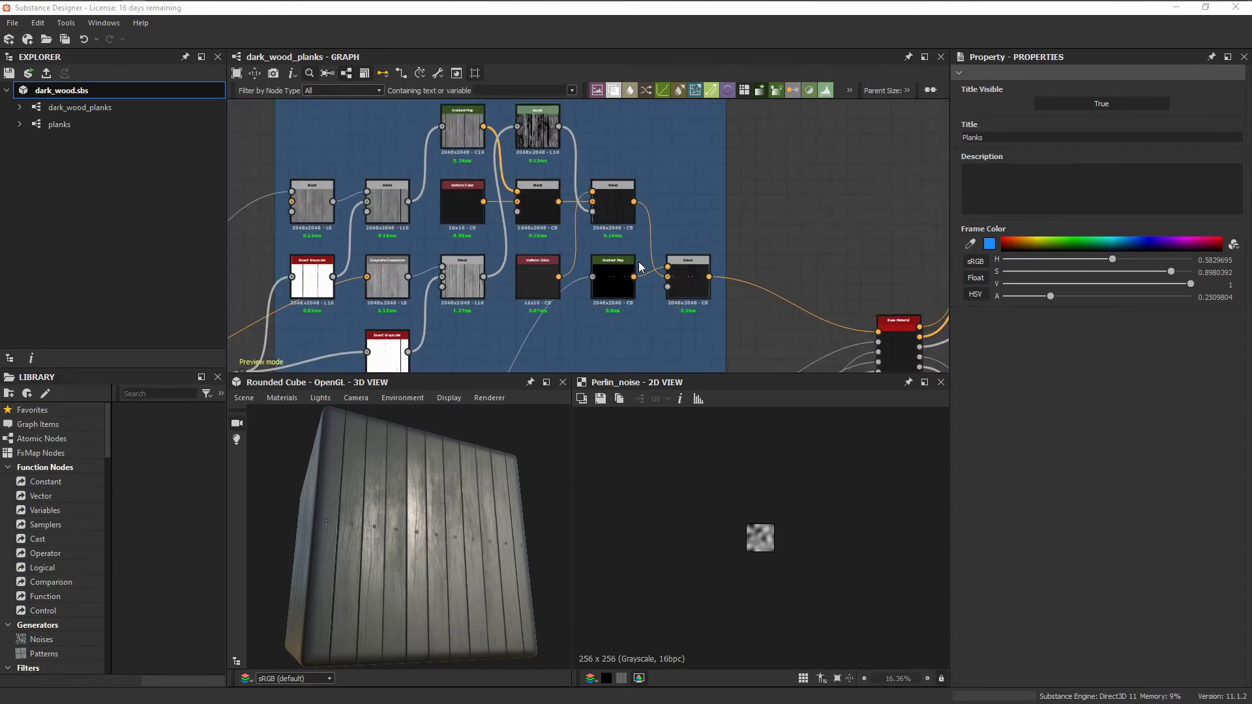
scroll(638, 261, up, 2)
middle_drag(643, 194, 639, 221)
click(613, 327)
key(d)
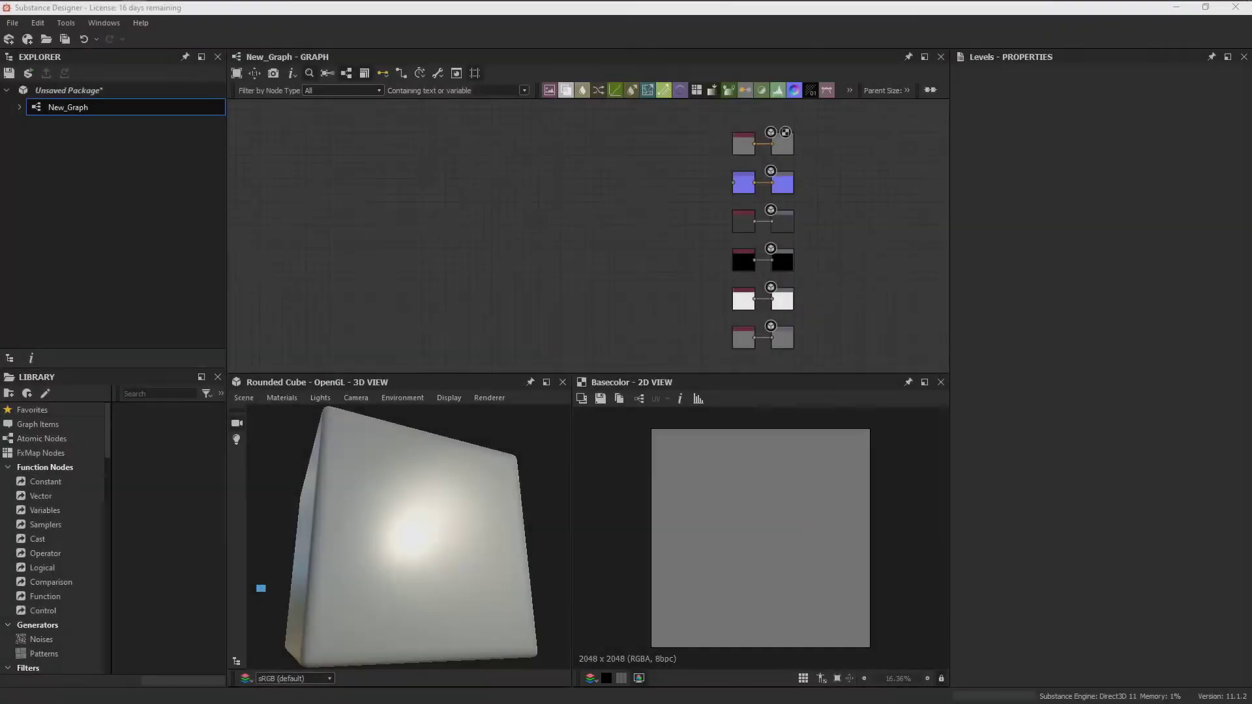
- Delete the six default colour output nodes from the graph
middle_drag(729, 198, 581, 183)
drag(526, 118, 552, 193)
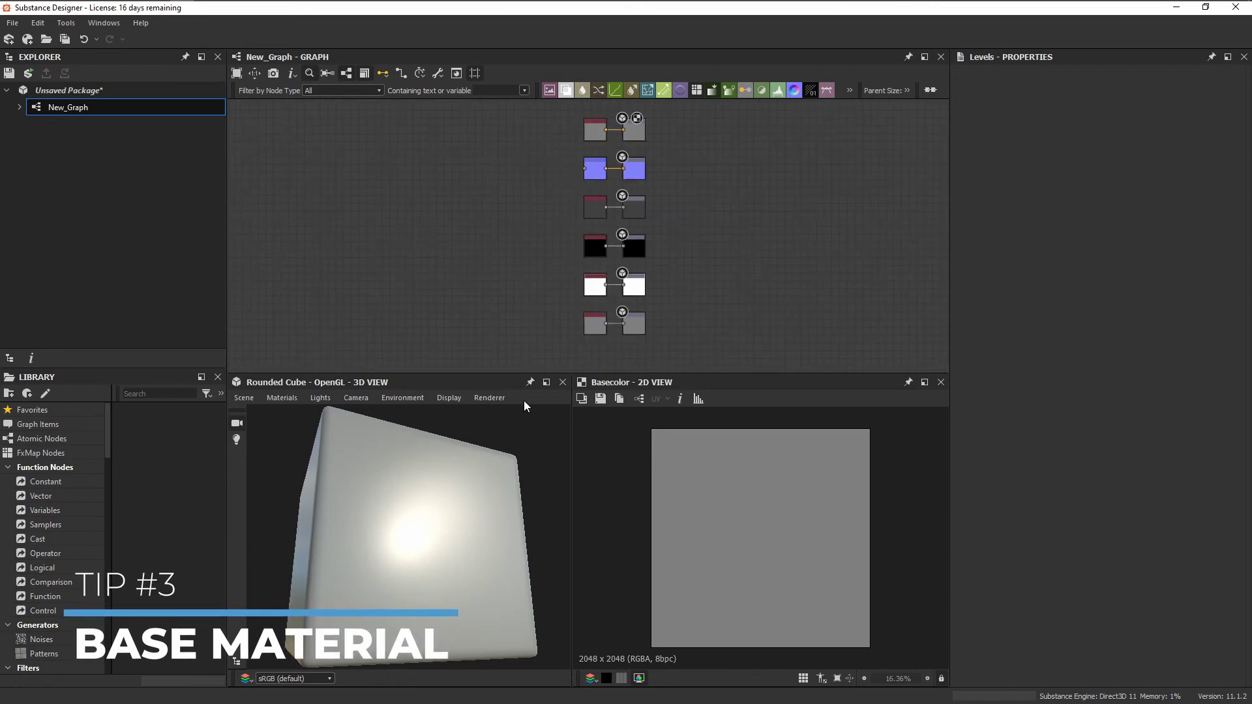
alt+drag(525, 467, 471, 502)
scroll(510, 237, down, 2)
scroll(514, 229, up, 2)
middle_drag(514, 229, 577, 232)
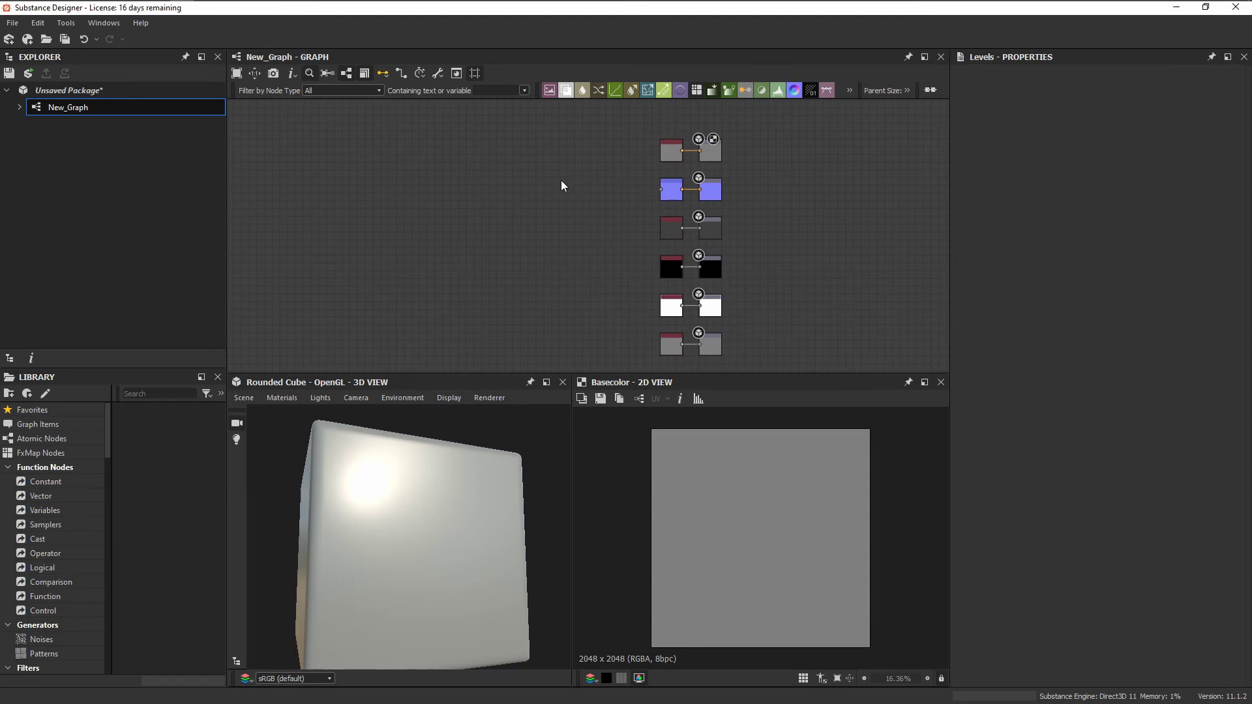
drag(576, 123, 680, 354)
key(Delete)
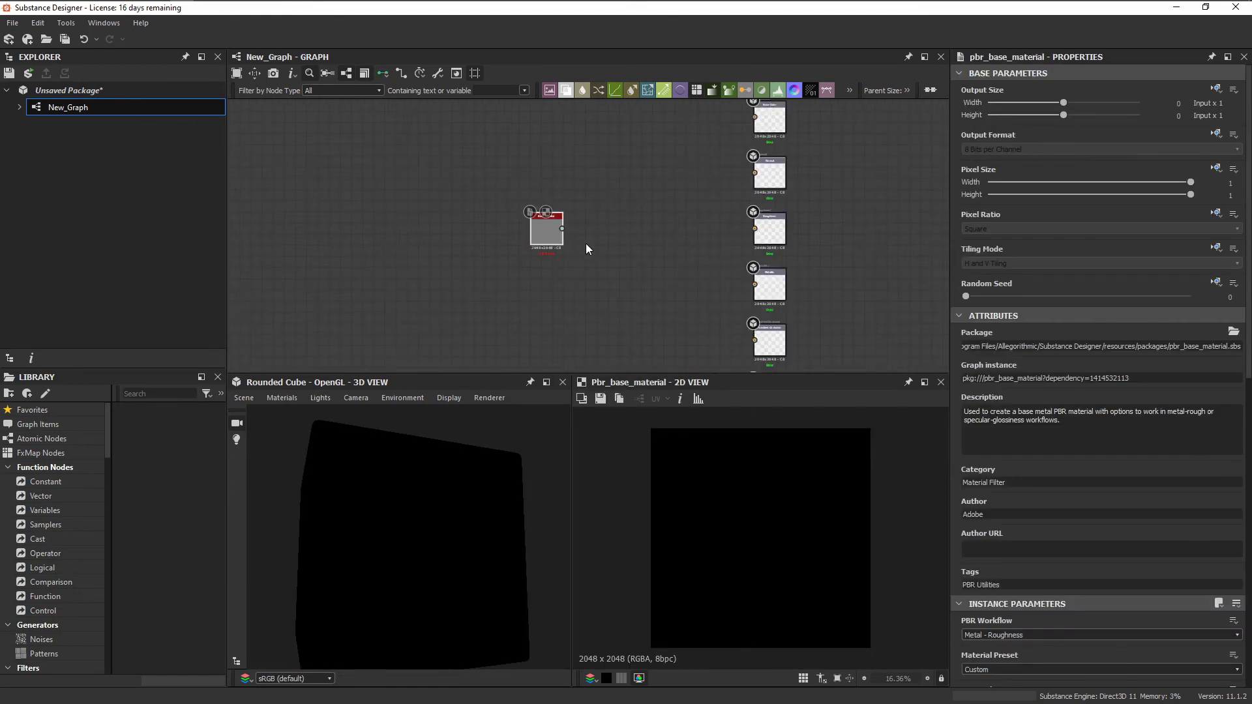
- Add a pbr_base_material node with olive Base Color and Metallic 0
drag(566, 233, 722, 251)
scroll(1006, 465, down, 5)
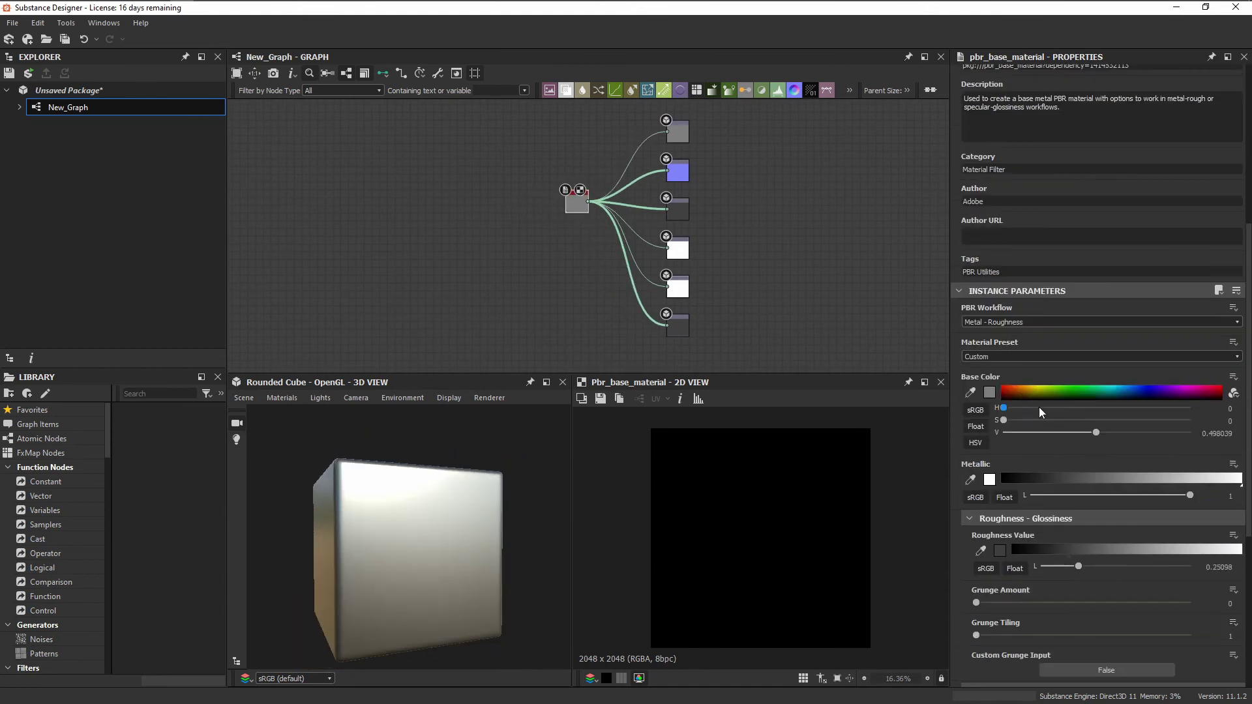
click(1043, 353)
drag(1191, 456, 1030, 456)
drag(1005, 563, 1042, 563)
drag(417, 560, 447, 574)
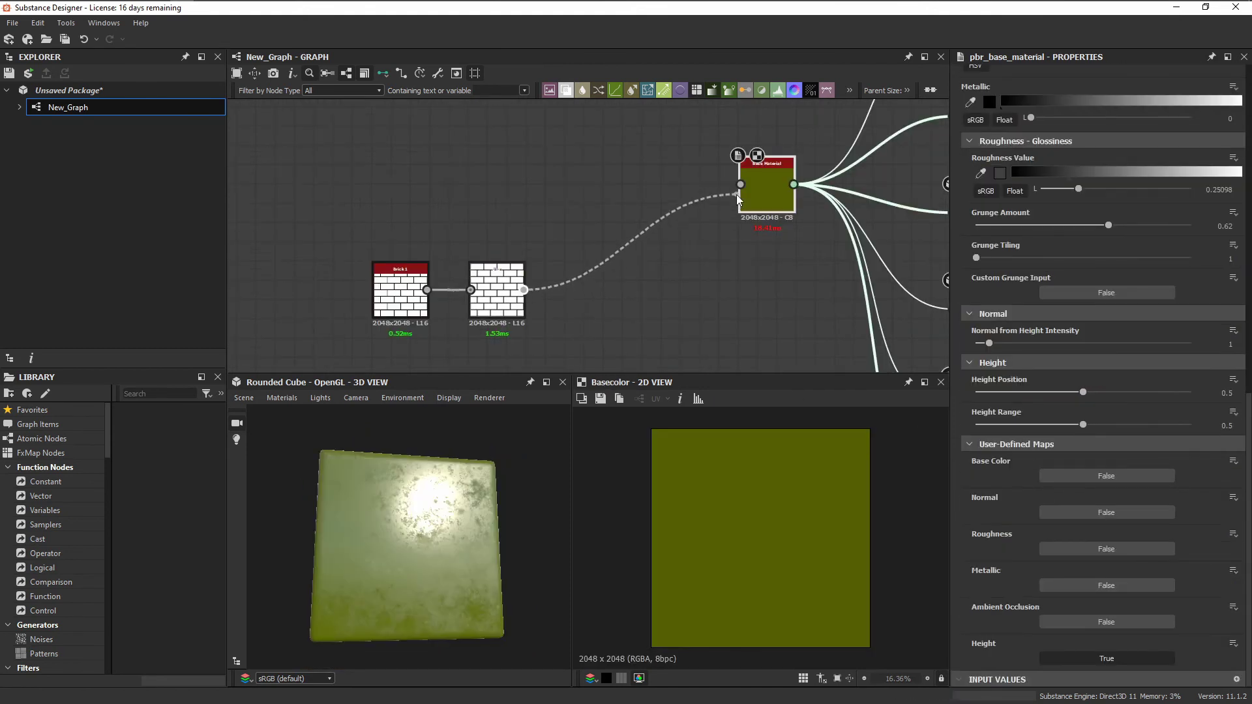
drag(409, 573, 450, 567)
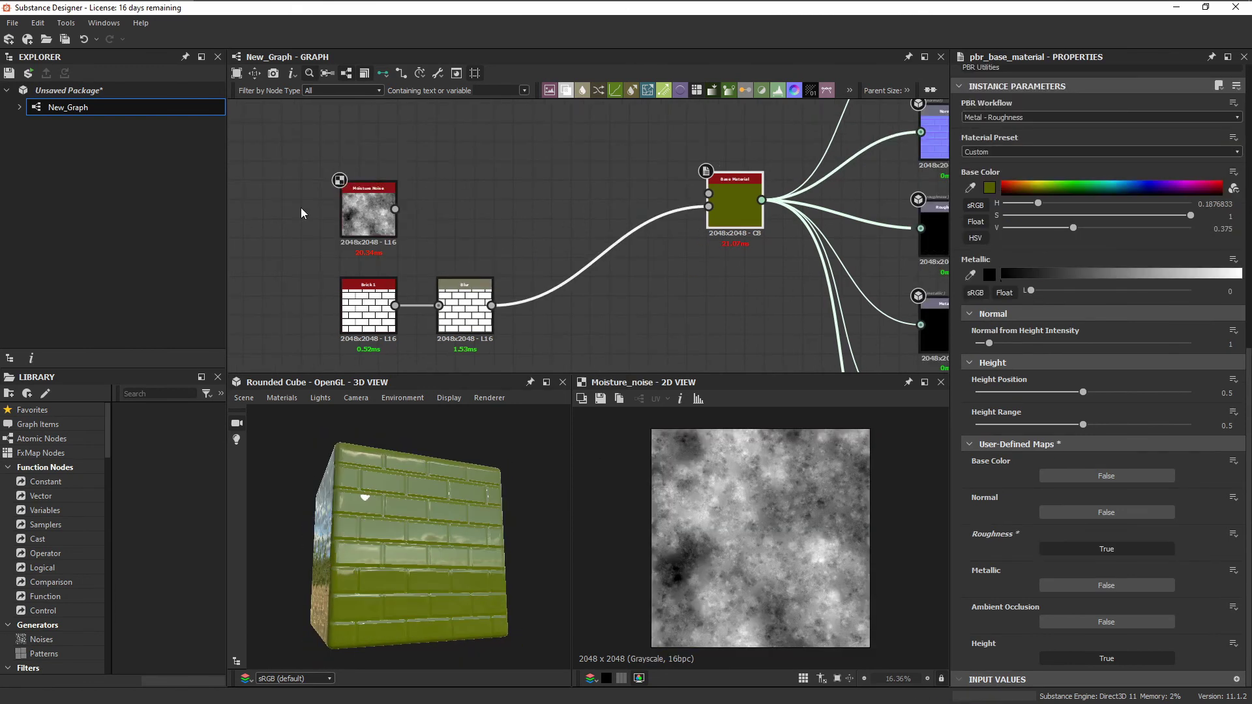
- Connect Moisture Noise to the base material through a new Levels node
drag(396, 209, 709, 193)
click(356, 227)
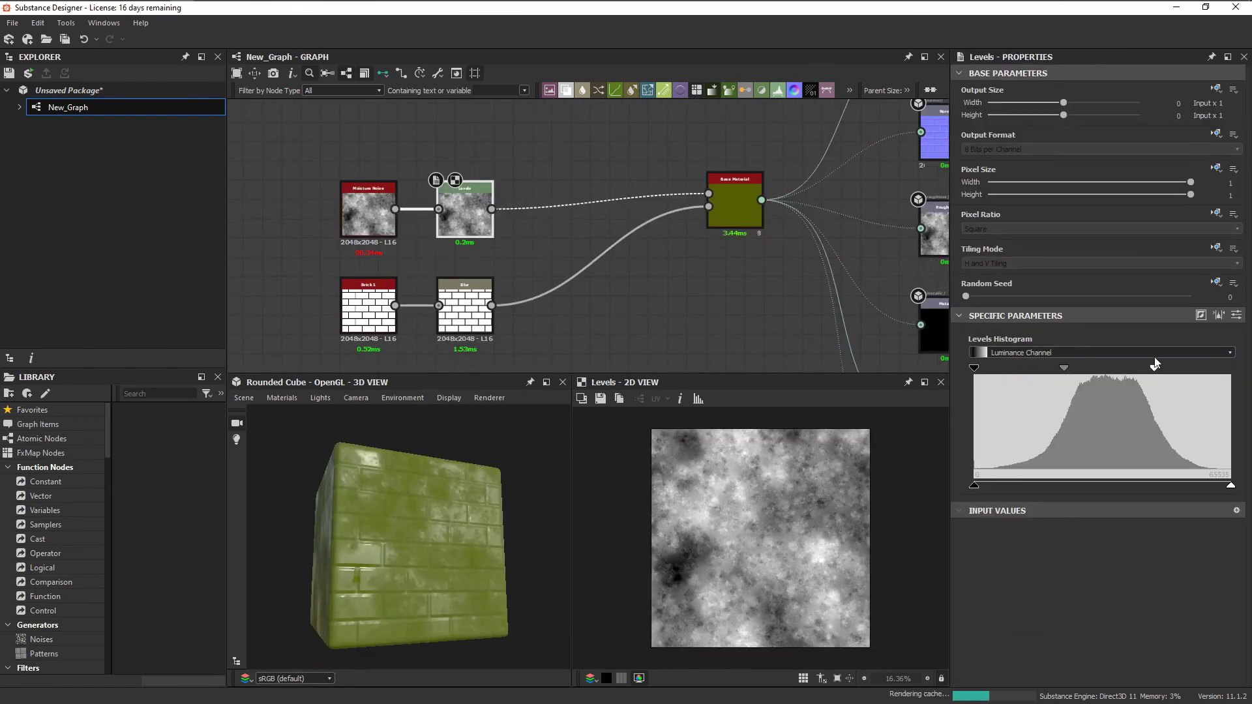
drag(1102, 368, 1129, 367)
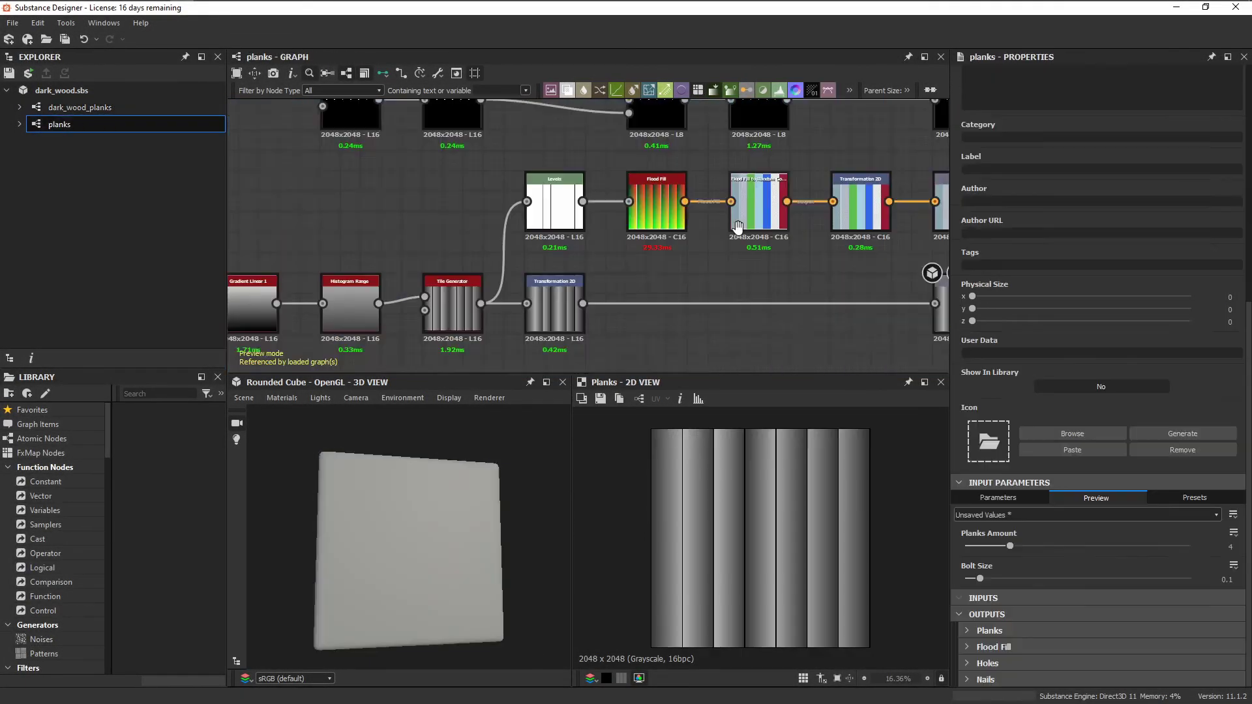
- Set the Float2 second offset to -0.22 and add an Integer node of 3 in X Amount
middle_drag(848, 215, 753, 248)
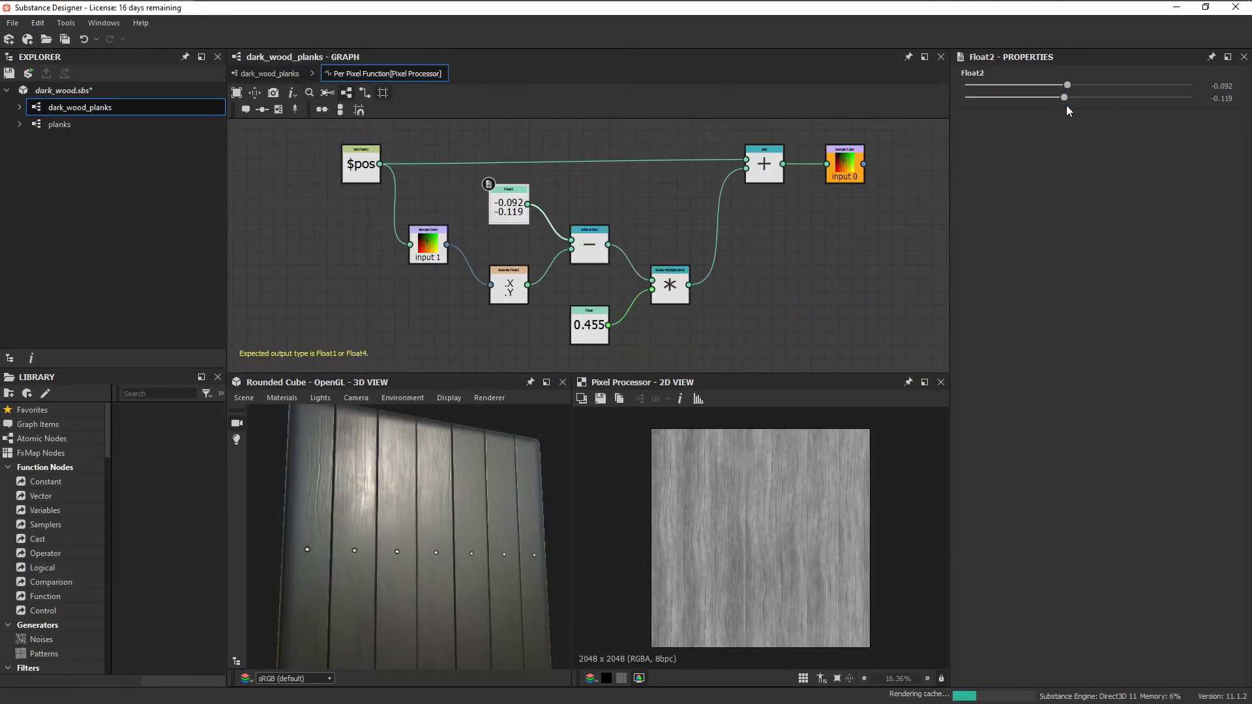
drag(1064, 98, 1053, 100)
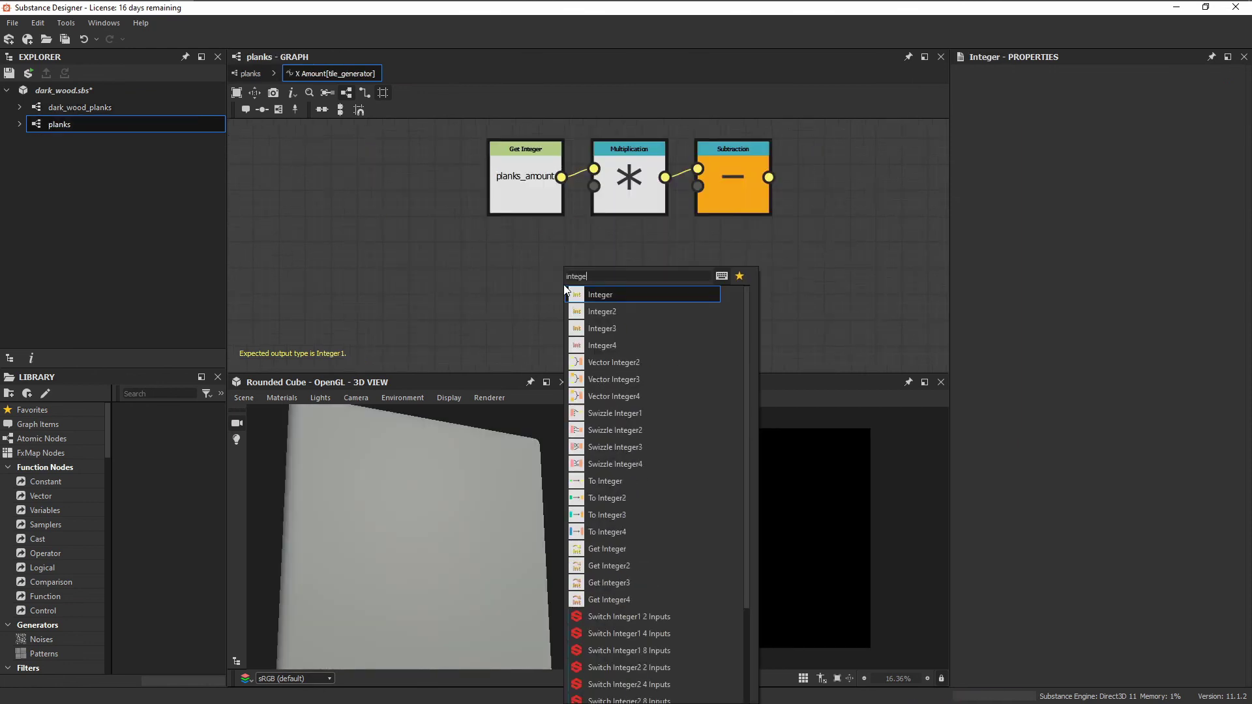
click(563, 285)
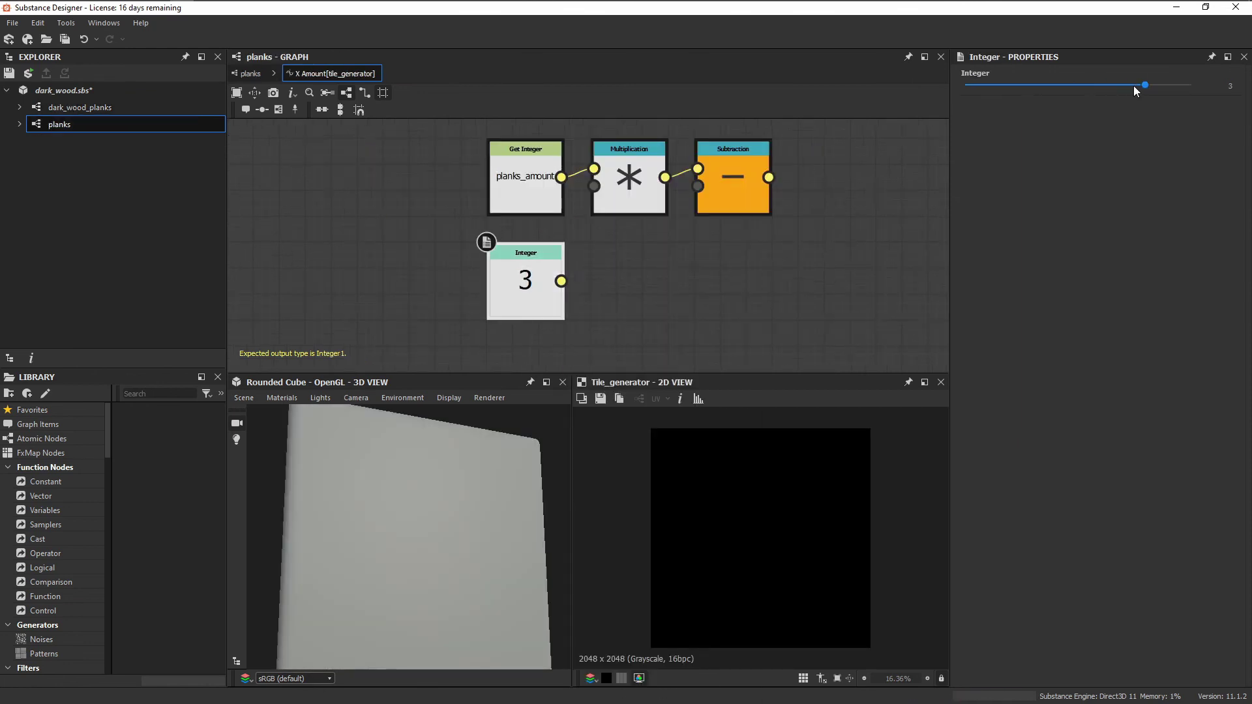